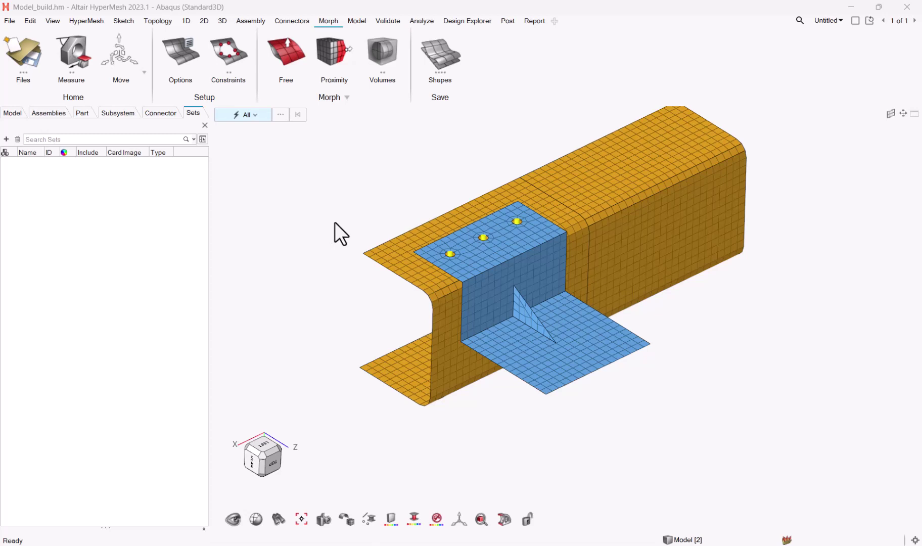
- Show the Connectors ribbon with its Point and Line tools beside the bracket mesh
right_click_drag(335, 222, 344, 231, "ctrl")
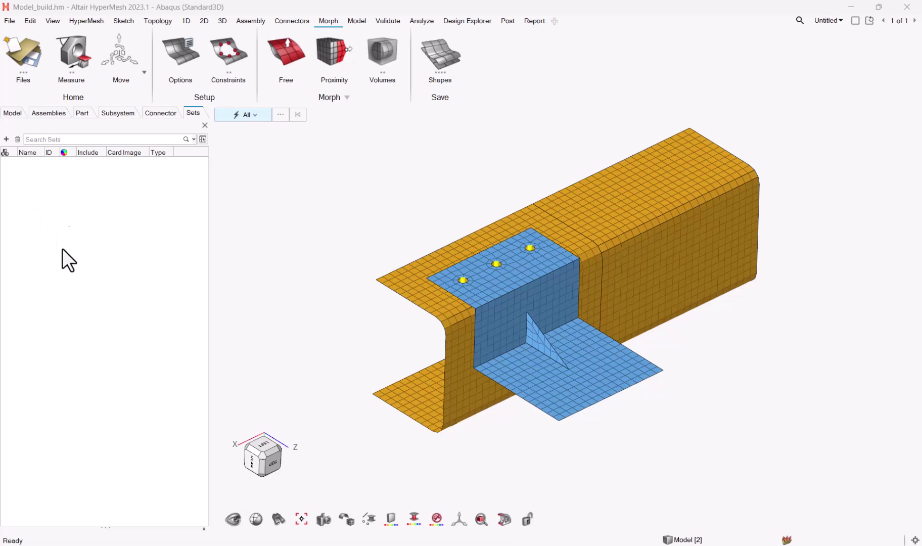
left_click(284, 23)
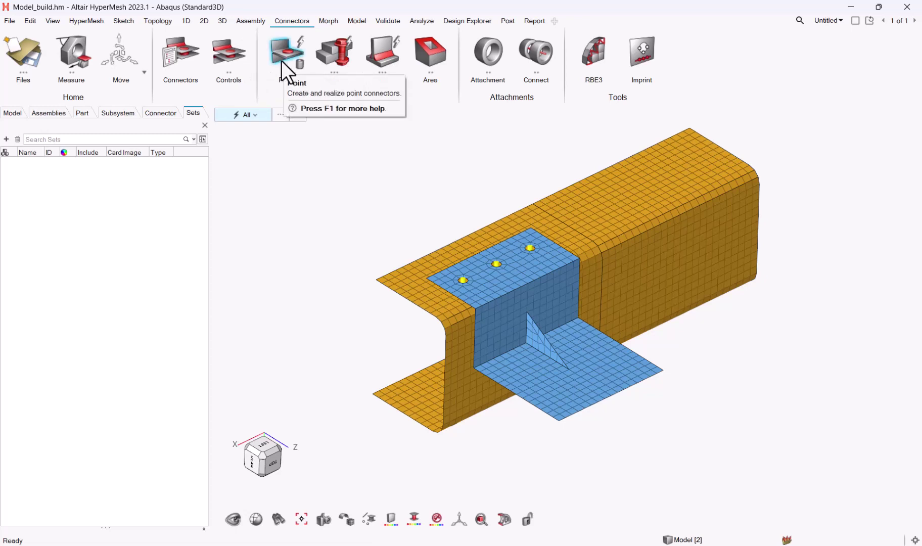
left_click(395, 43)
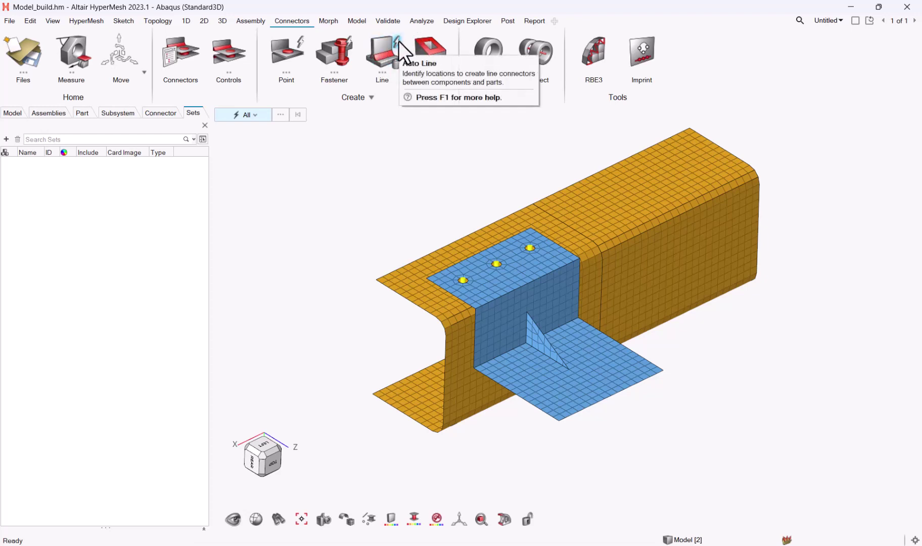
- Create point connector control connectorcontrol1 with realization element type COUP_KIN
left_click(285, 51)
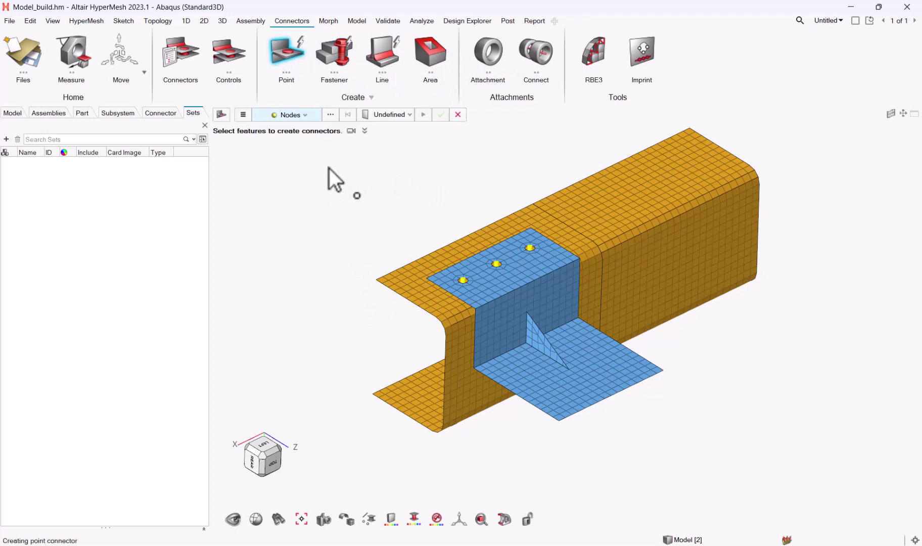
left_click(217, 54)
left_click(217, 50)
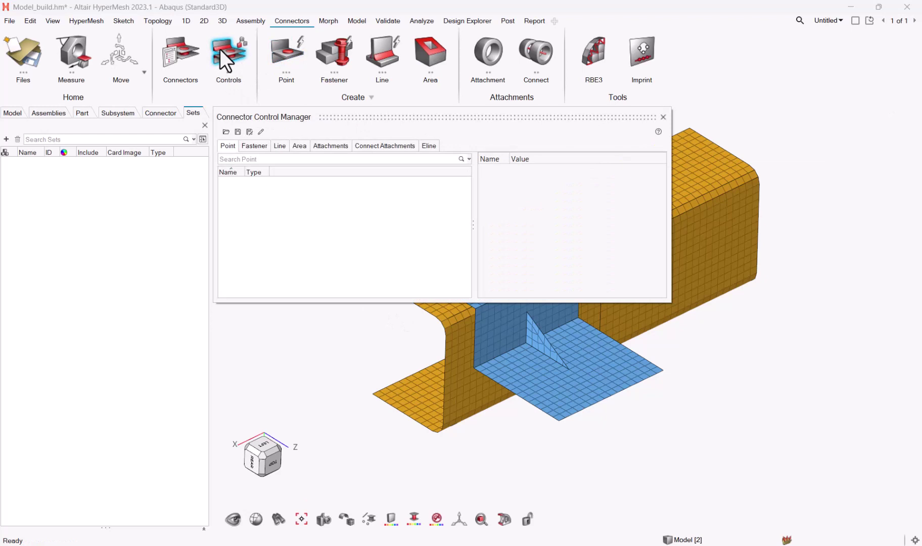
right_click(385, 196)
left_click(387, 198)
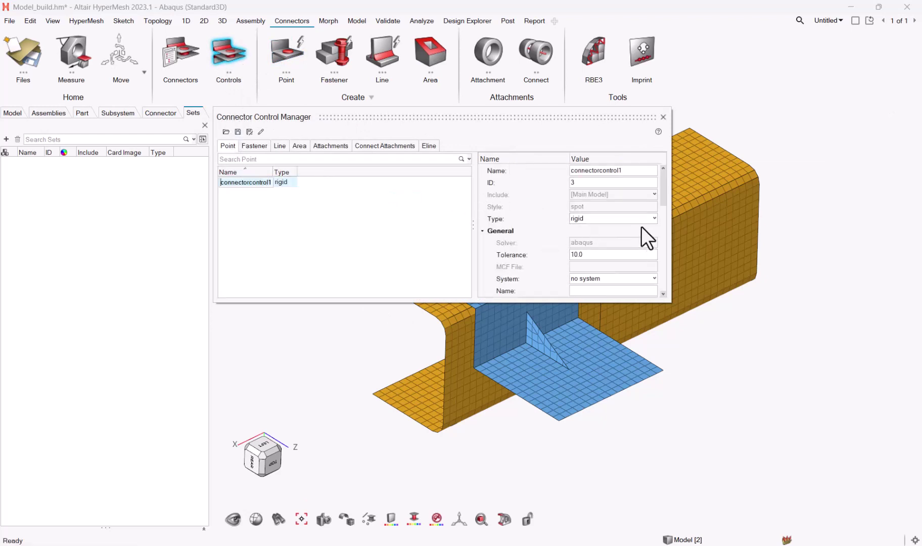
left_click_drag(662, 201, 663, 238)
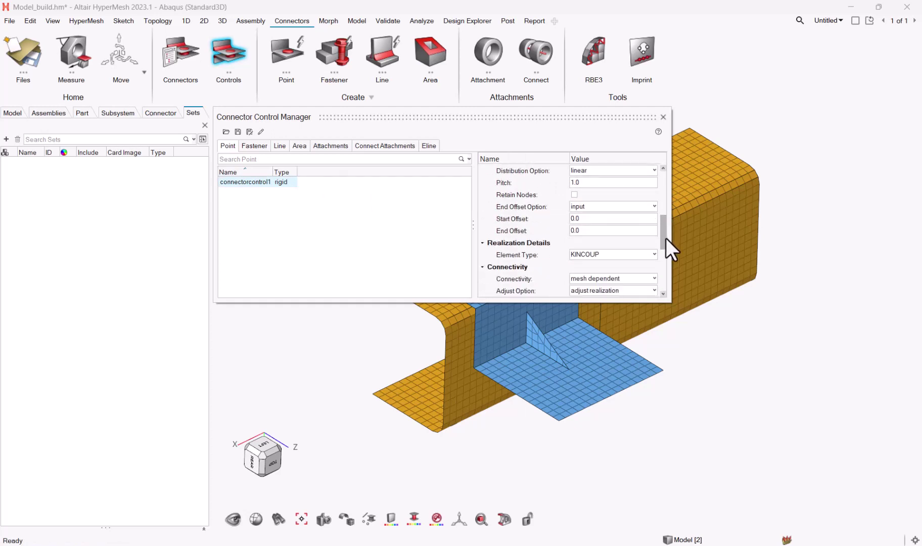
left_click(614, 254)
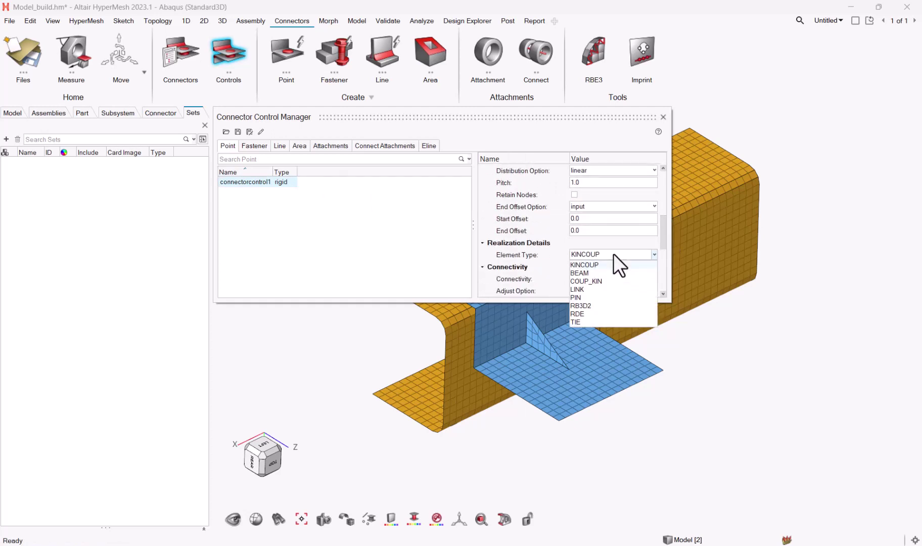
left_click(595, 281)
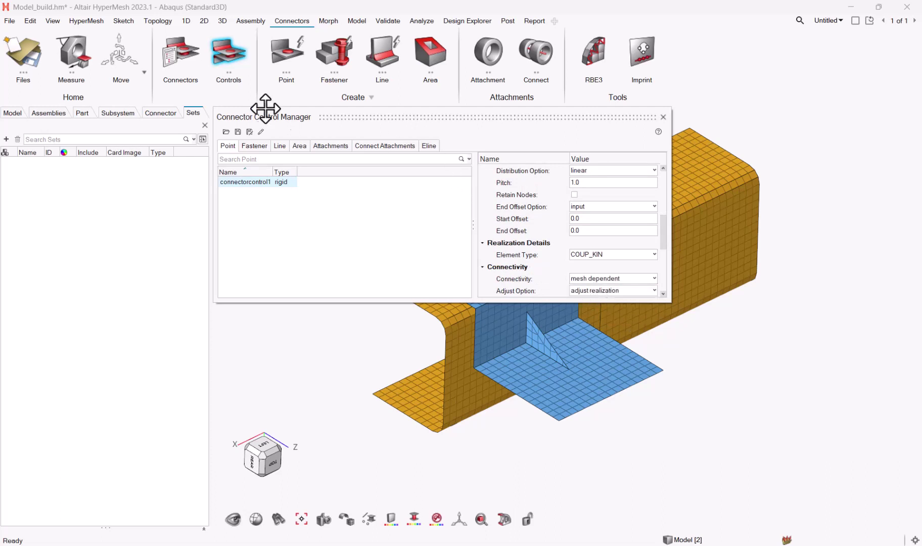
left_click(663, 116)
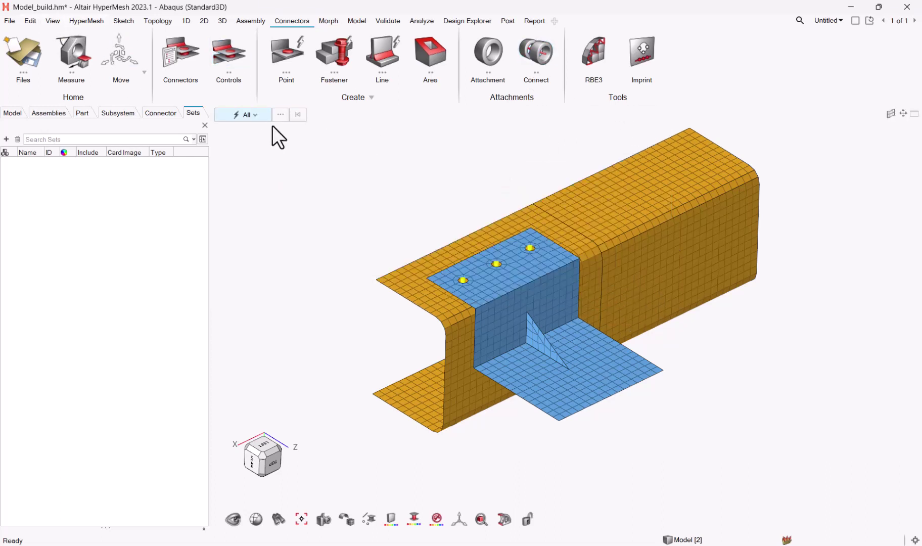
- Create and realize a trial point connector at a channel-edge node using connectorcontrol1
left_click(281, 53)
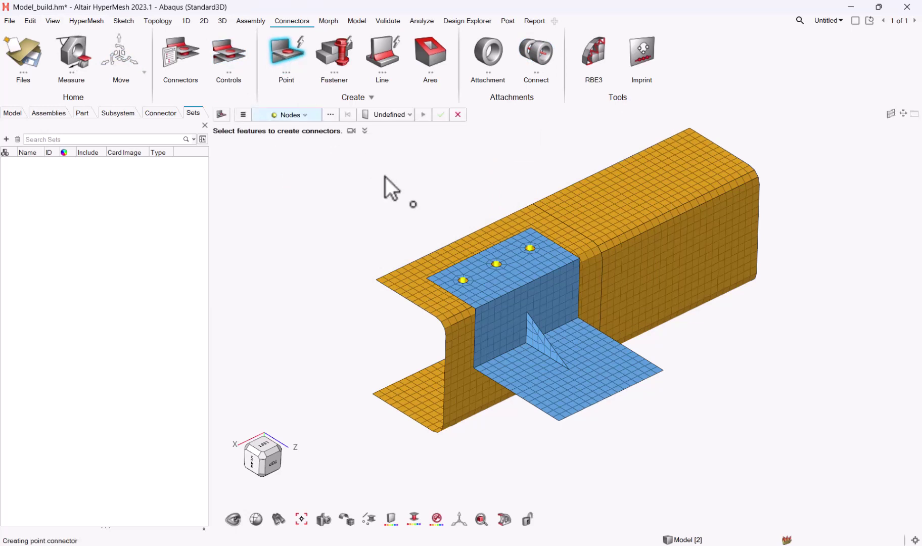
left_click(428, 279)
left_click_drag(445, 348, 489, 375, "ctrl")
left_click(364, 115)
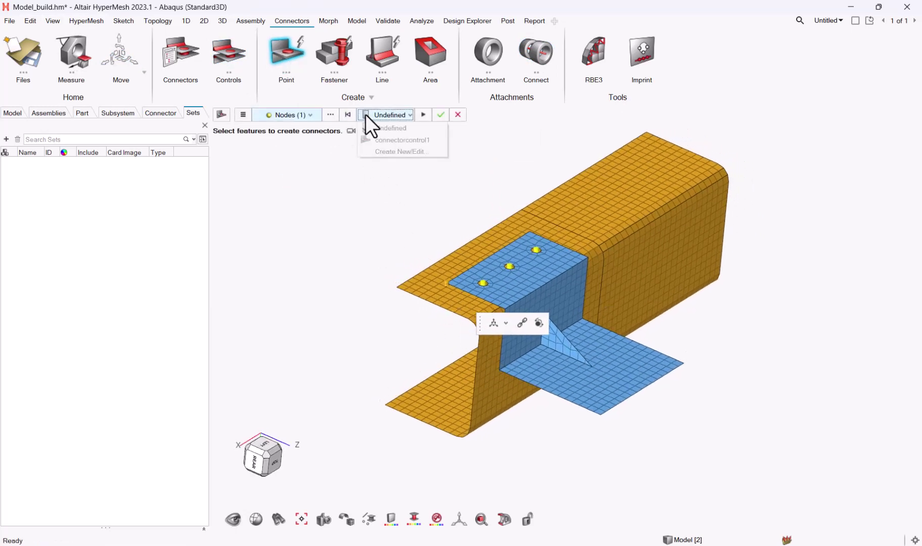
left_click(380, 139)
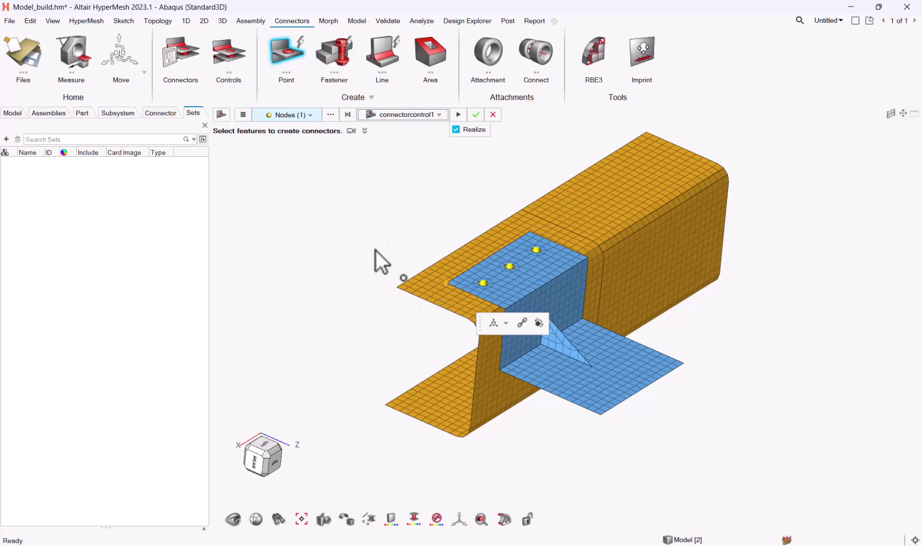
left_click(458, 115)
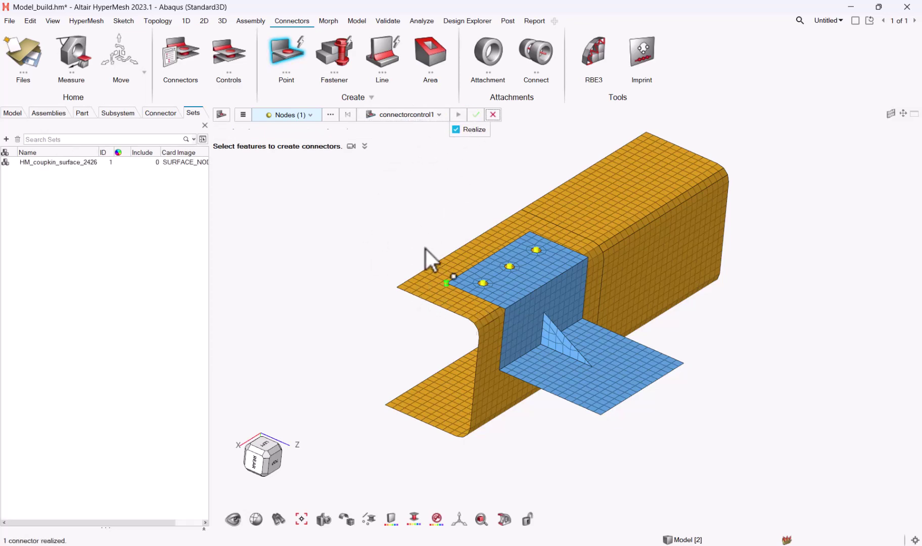
- Inspect the trial connector from several angles, then discard it
scroll(430, 283, "up", 2)
scroll(455, 278, "up", 2)
right_click_drag(476, 272, 546, 271)
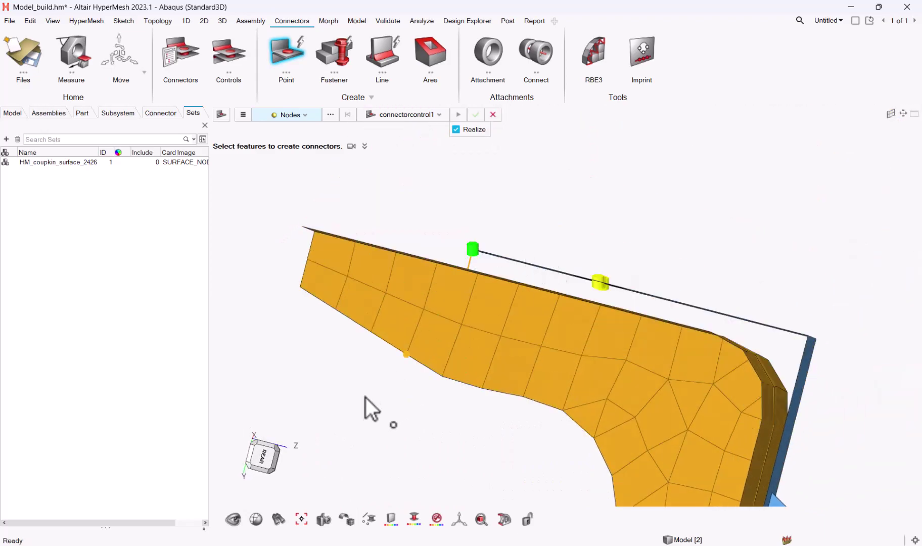
left_click(264, 463)
middle_click_drag(377, 222, 612, 416)
scroll(559, 255, "up", 5)
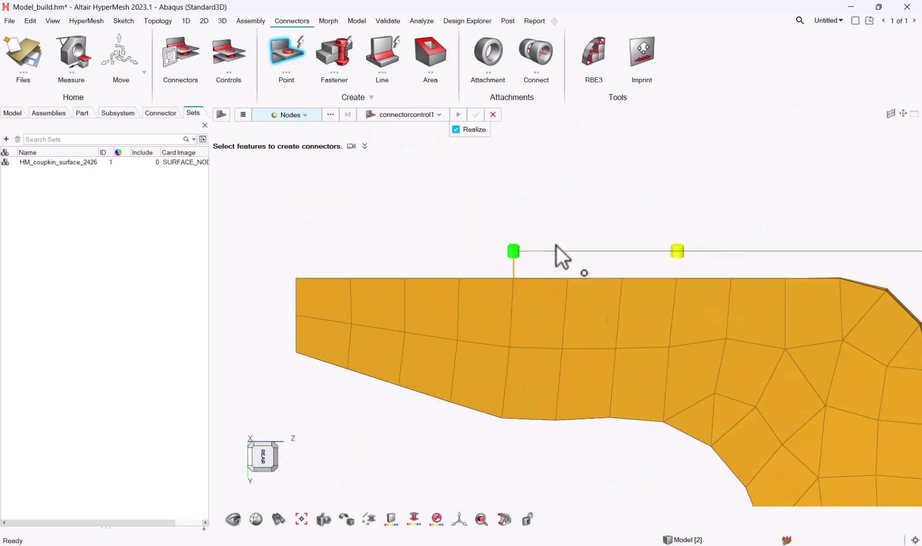
right_click_drag(556, 267, 578, 289)
scroll(495, 263, "down", 5)
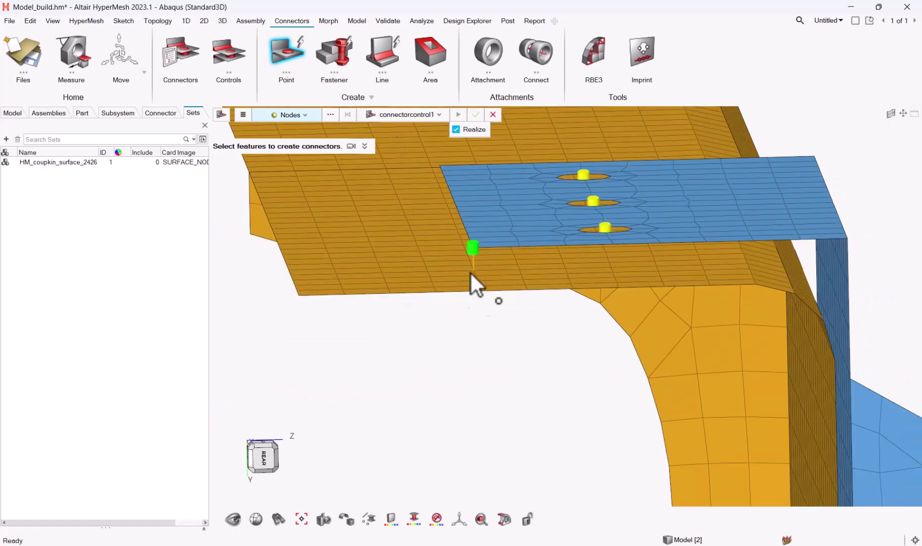
middle_click(388, 313)
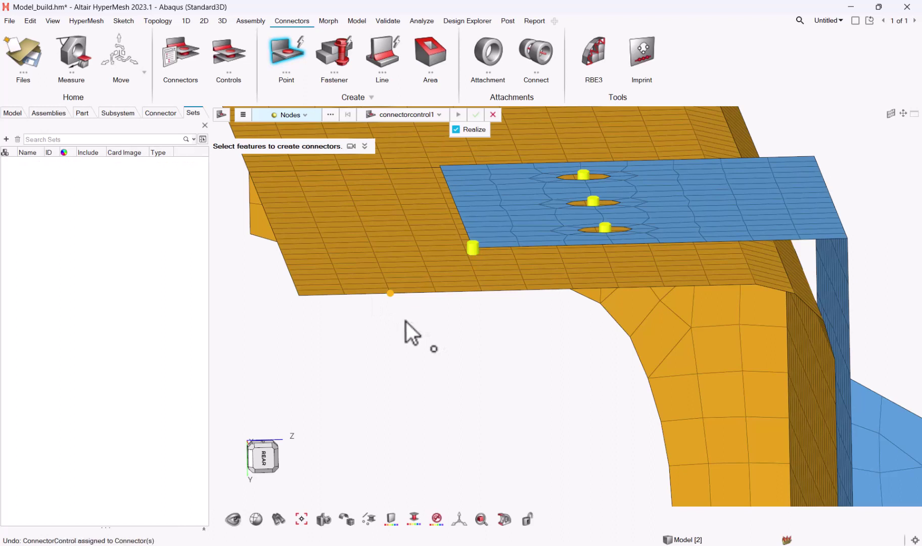
key("Escape")
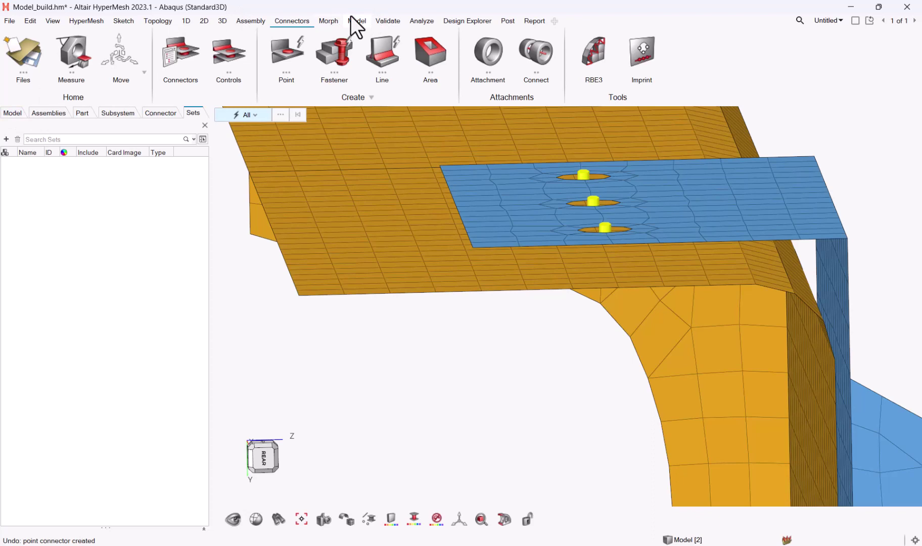
- Convert the two components into parts channel and bracket and check them in the Part browser
left_click(248, 20)
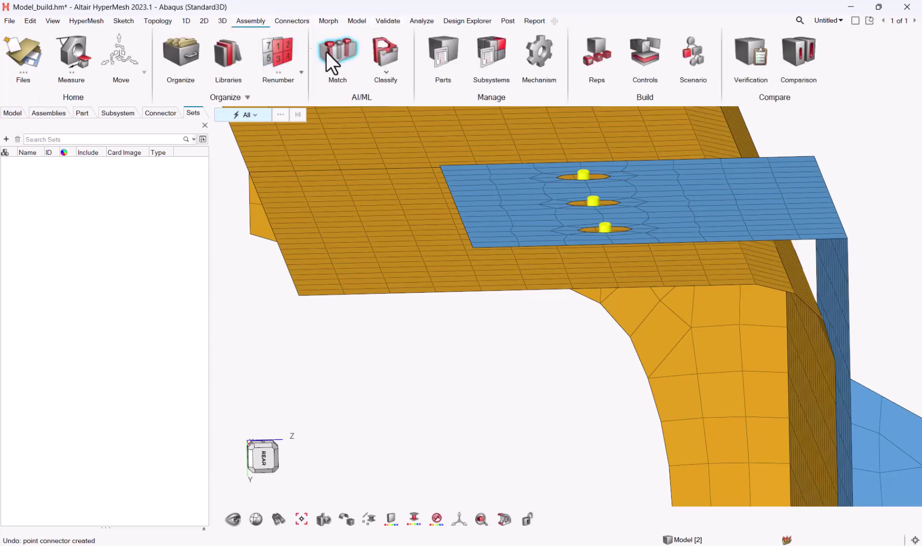
left_click(458, 48)
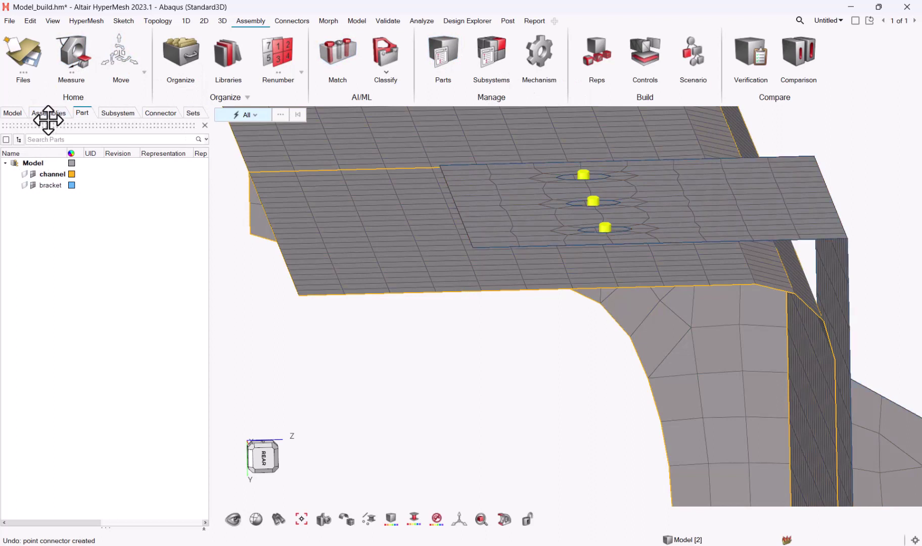
left_click(17, 112)
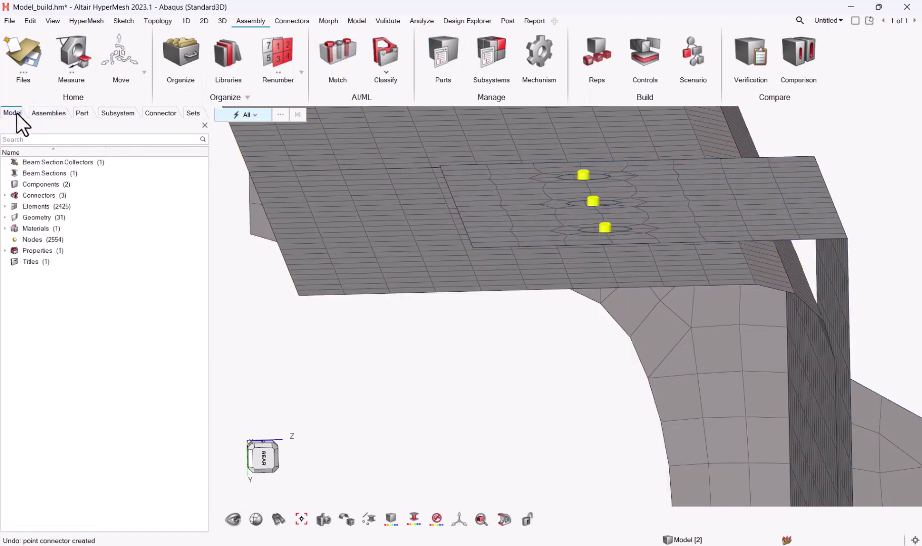
right_click(28, 185)
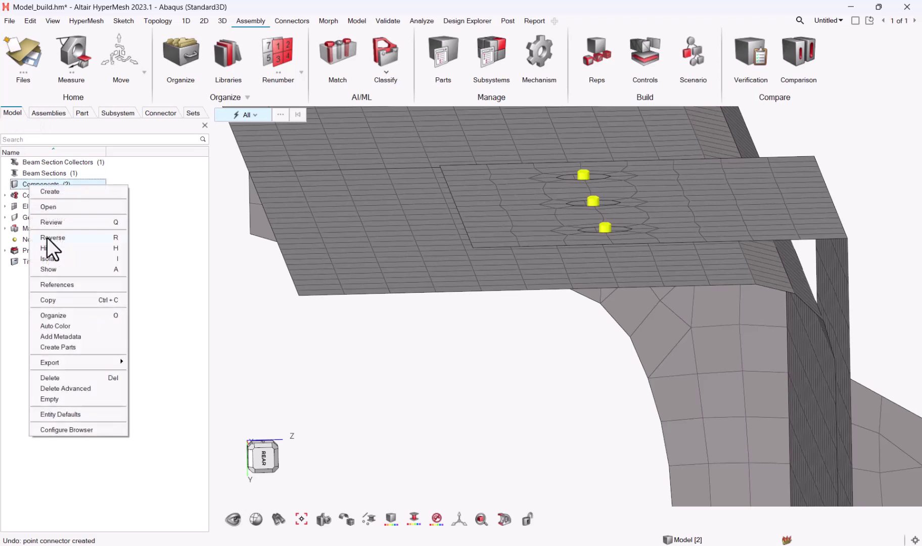
left_click(91, 346)
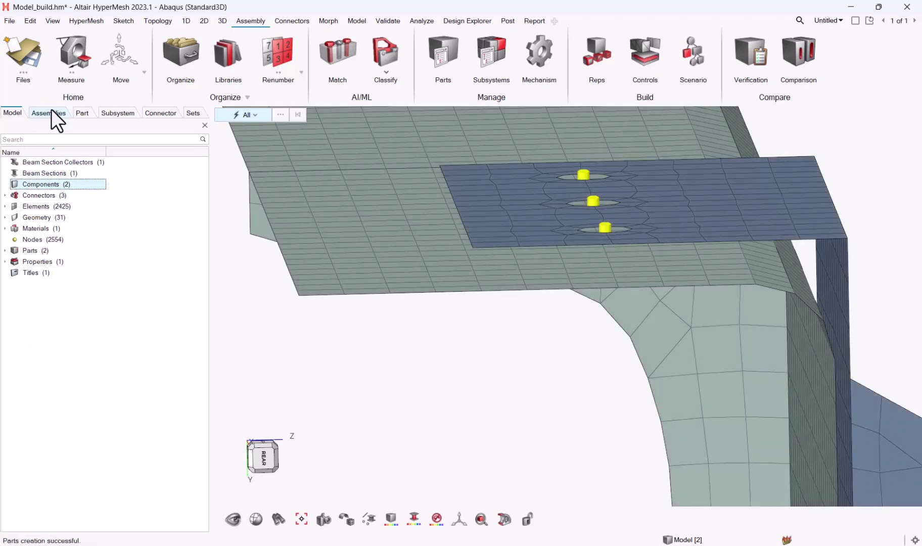
left_click(87, 112)
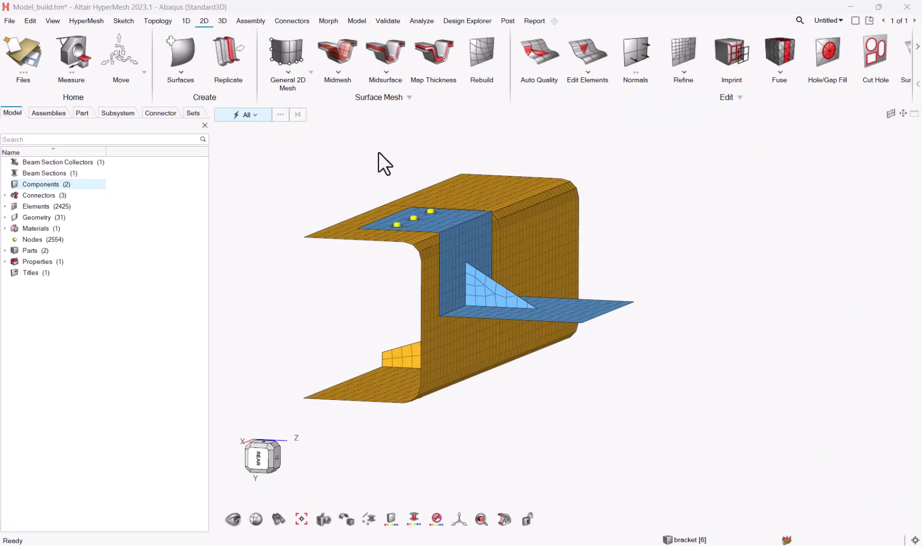
- Search Altair Community for 'abaqus' and open the 'Feconfig file for Abaqus COUP_KIN fasteners' article
mouse_move(502, 544)
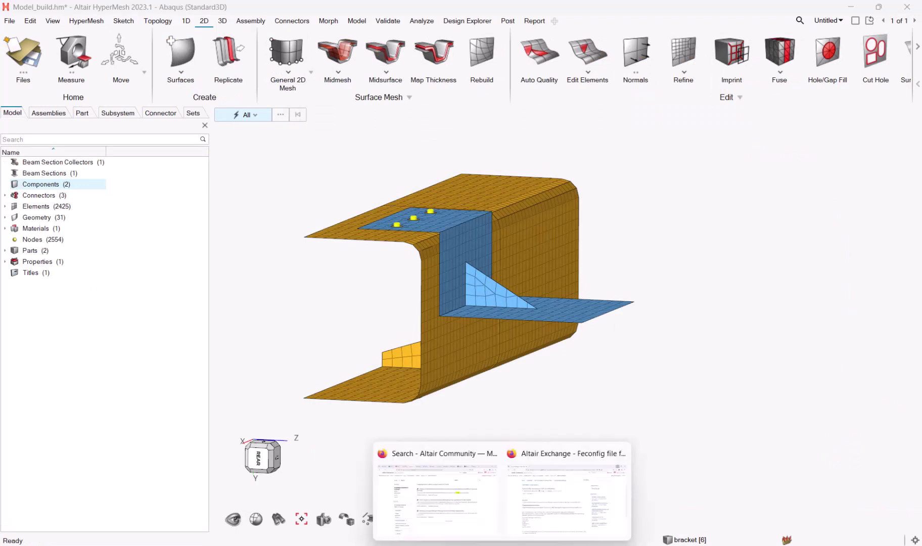
left_click(547, 525)
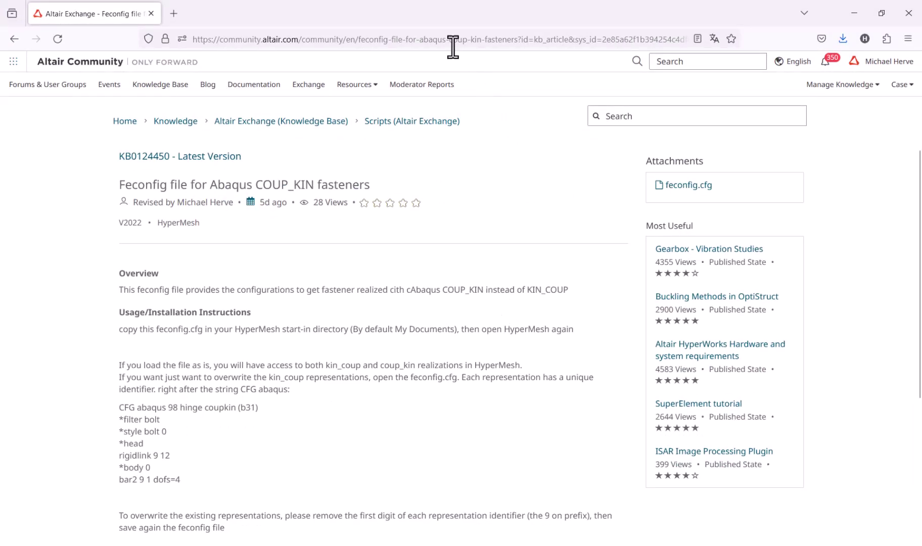
type("a")
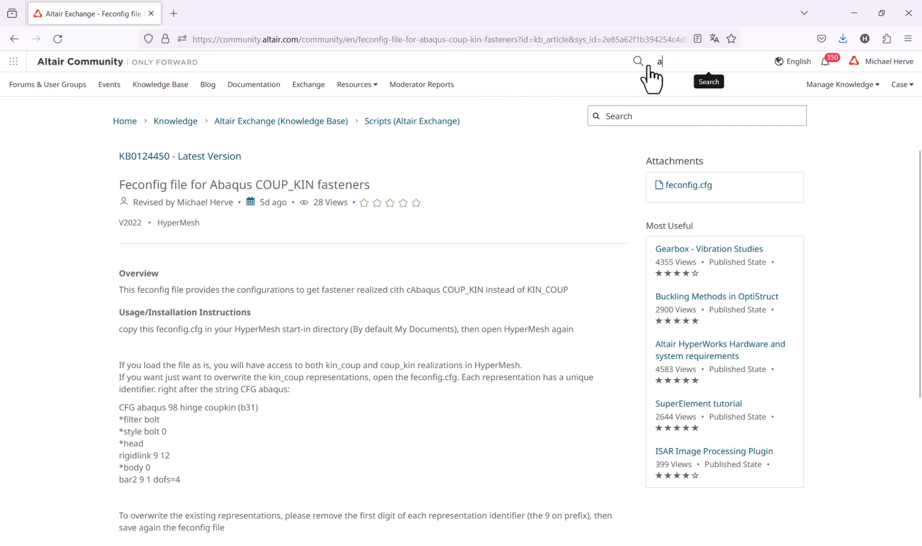
type("baqus feconfig")
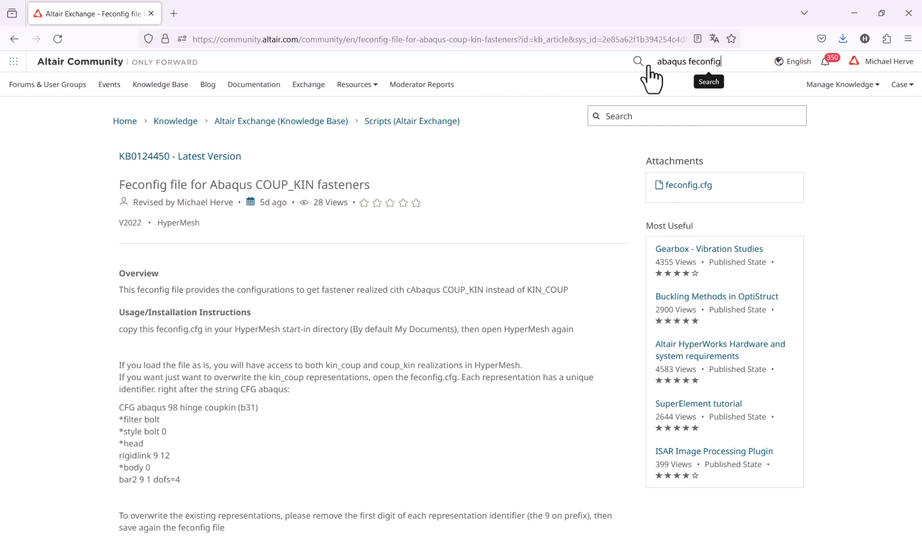
key("Return")
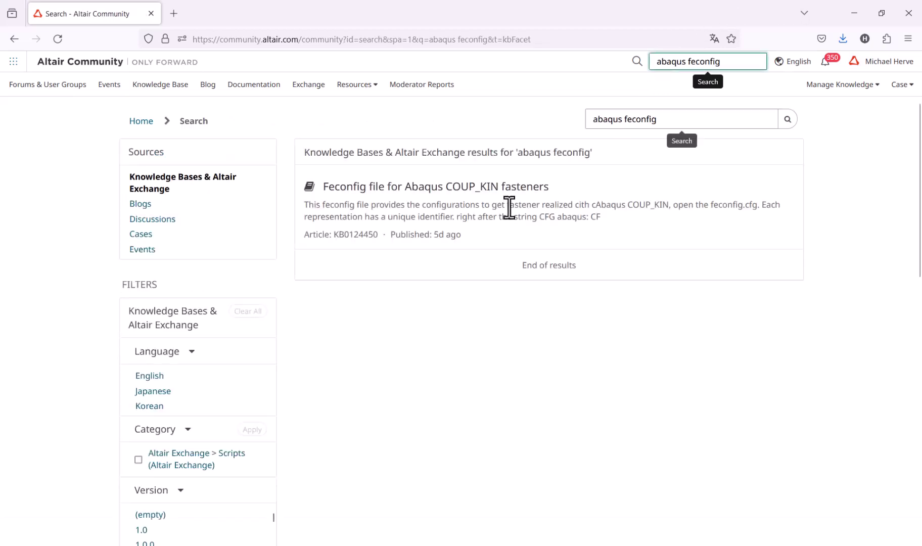
left_click(511, 187)
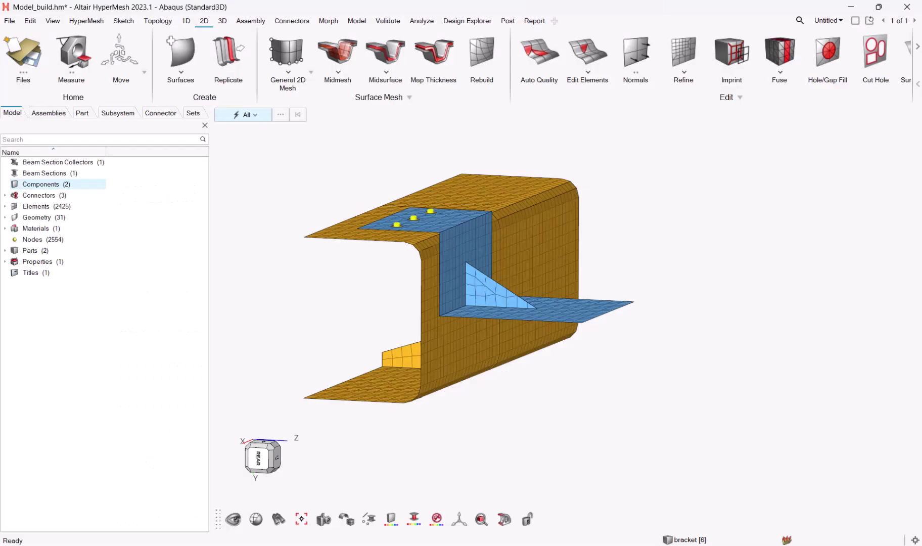
- Return to HyperMesh and rotate the bracket model to a new view
middle_click_drag(484, 370, 346, 241)
scroll(537, 238, "up", 5)
scroll(566, 293, "down", 5)
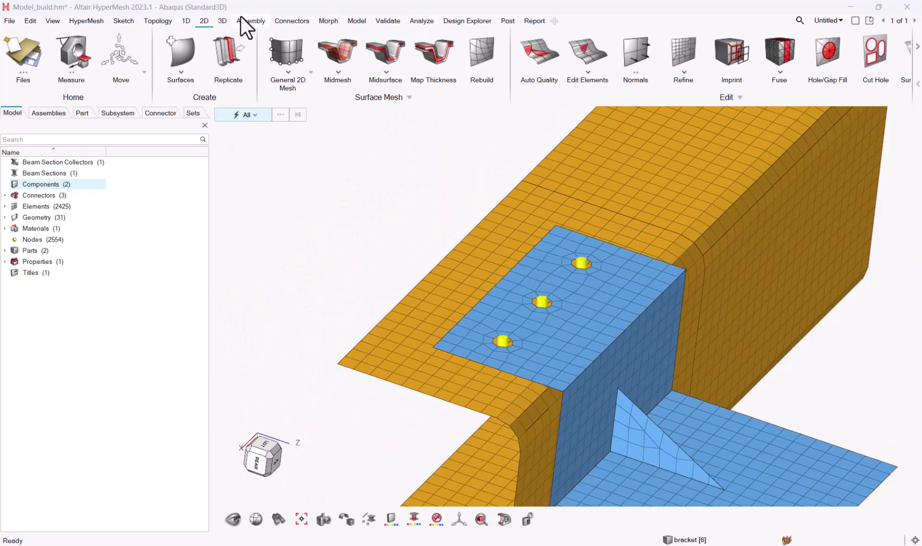
- Switch the Spider fastener control's type from bolt (spider) to bolt coupkin (spider)
left_click(291, 21)
left_click(230, 53)
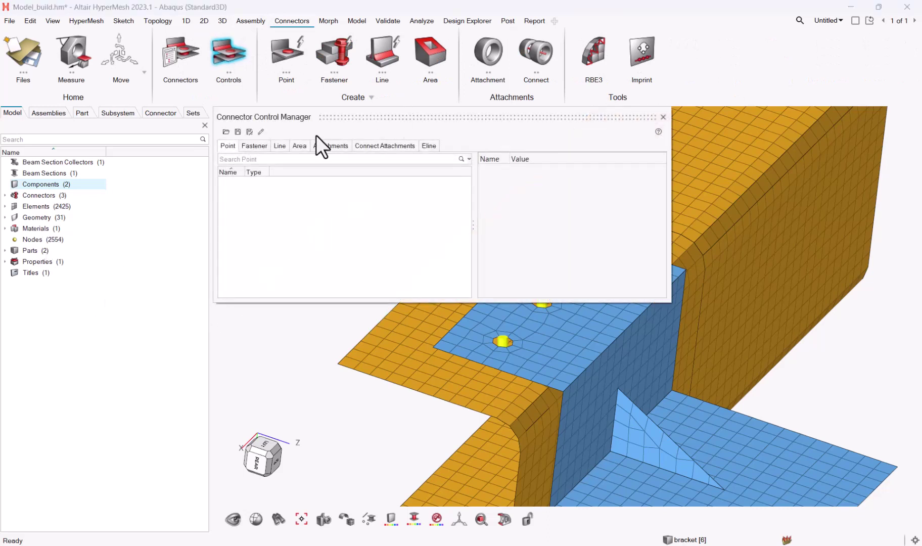
left_click(253, 146)
left_click_drag(418, 117, 560, 124)
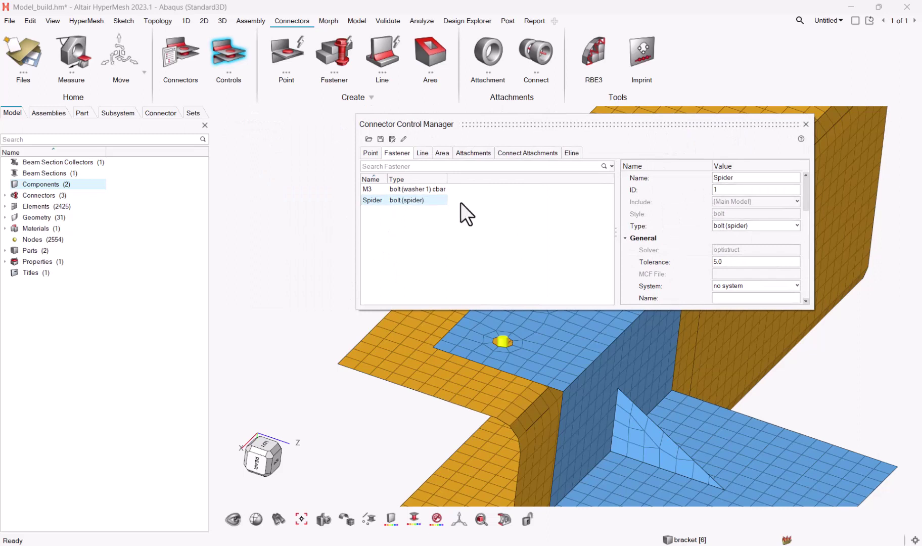
left_click(763, 228)
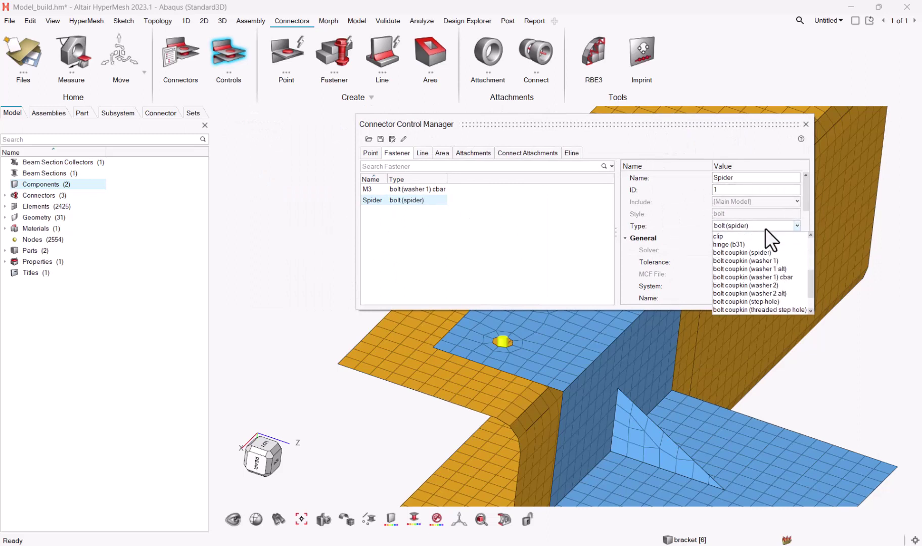
left_click(744, 251)
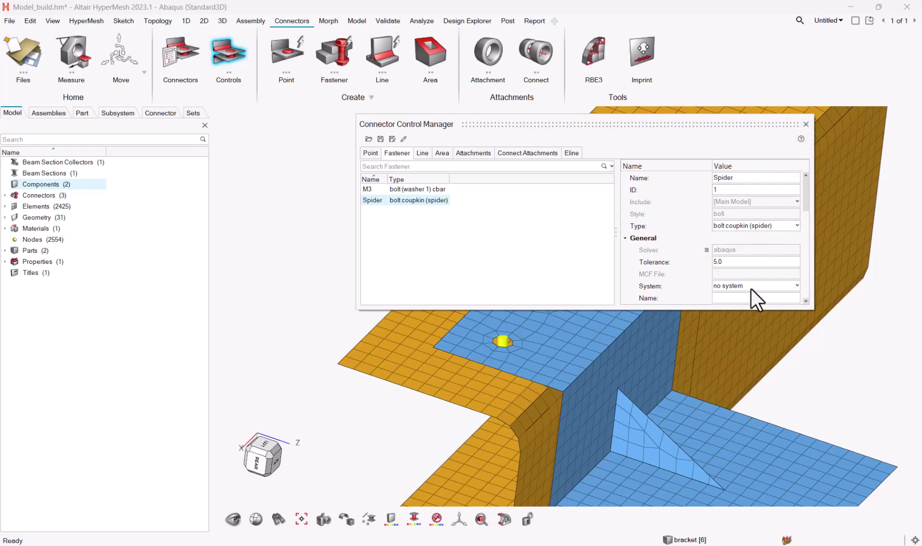
left_click_drag(806, 201, 807, 225)
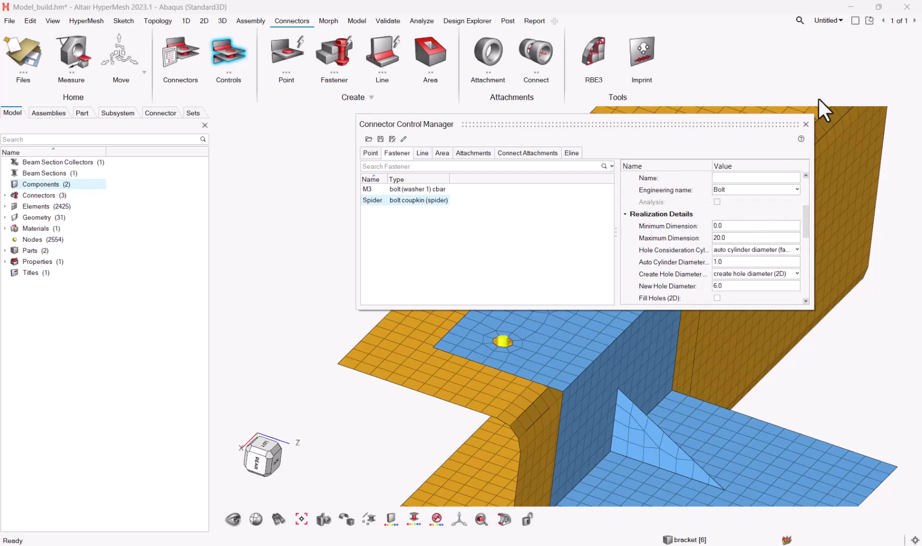
left_click(805, 124)
left_click_drag(418, 356, 506, 362, "ctrl")
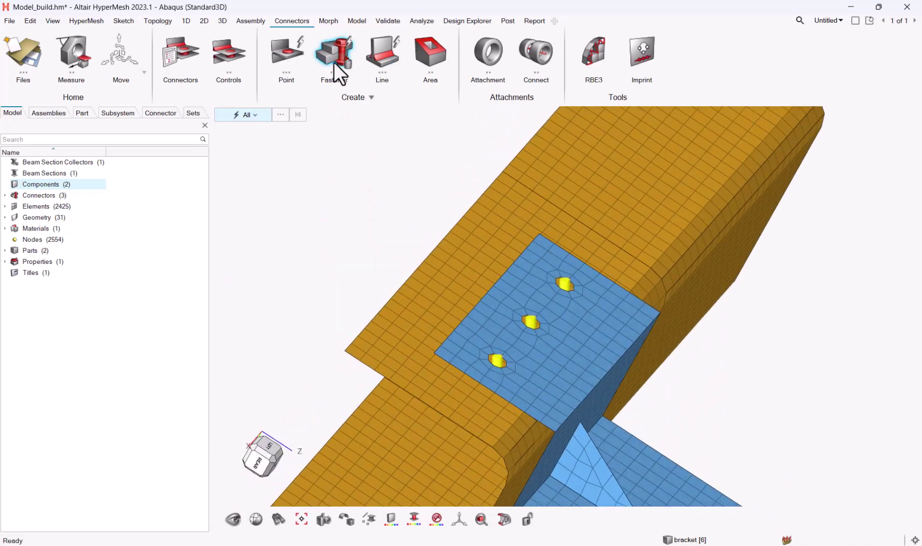
- Window-select and realize the three bolt connectors, then orbit to view the coupkin spider elements
left_click(333, 62)
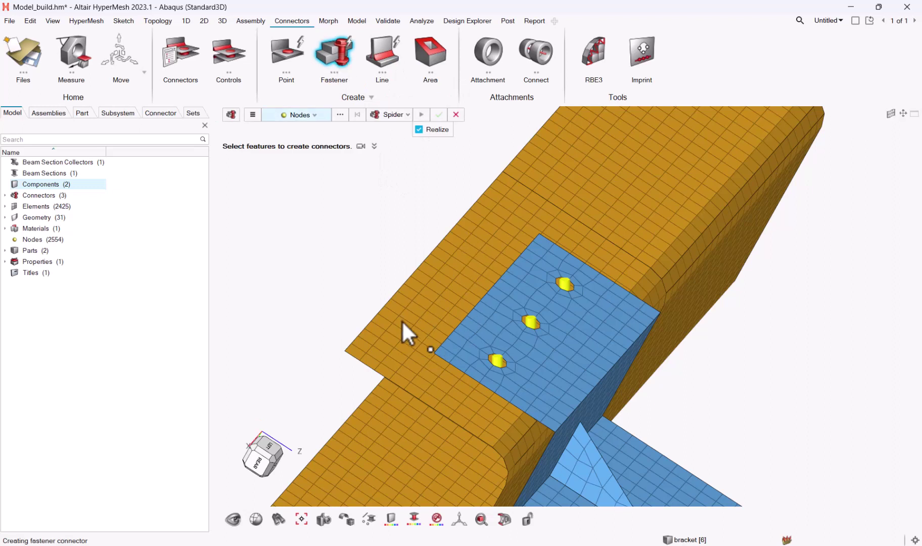
right_click(364, 236)
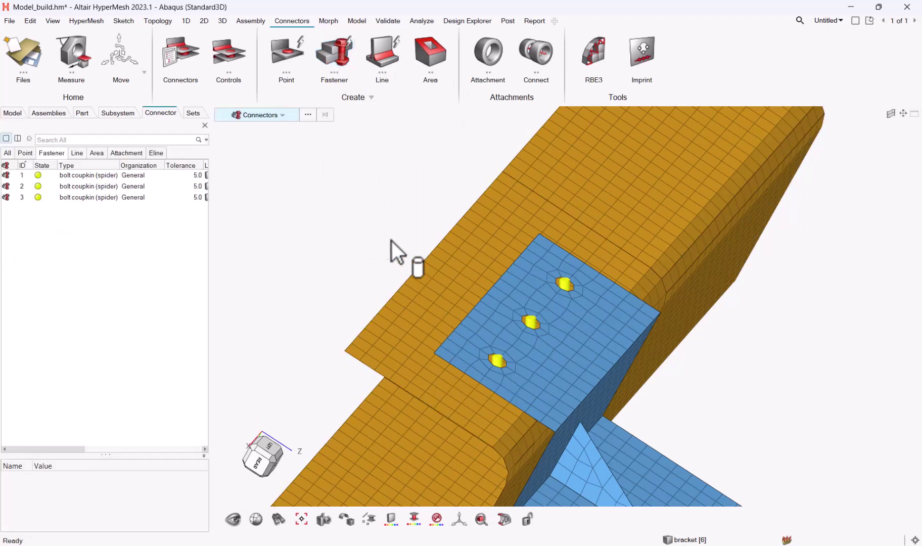
left_click_drag(458, 372, 604, 244)
right_click(369, 231)
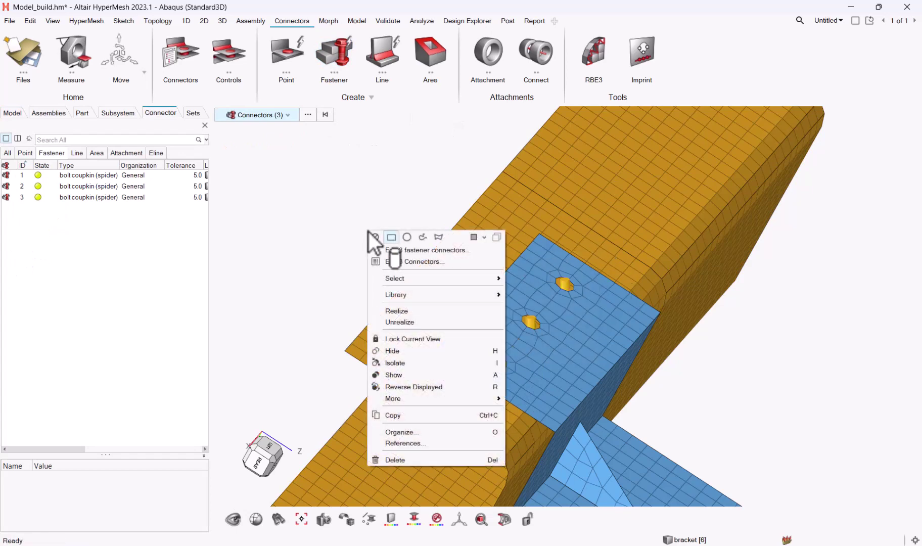
left_click(413, 310)
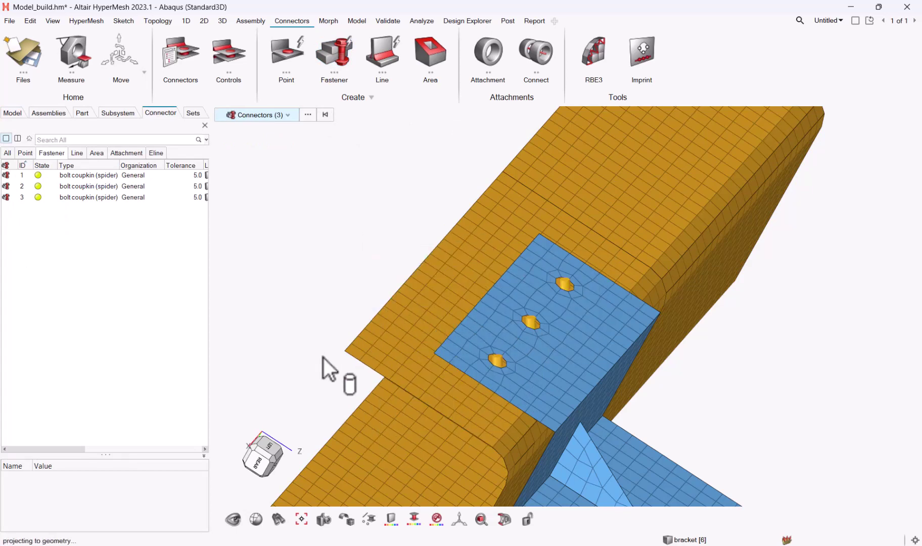
left_click_drag(323, 327, 700, 236, "ctrl")
scroll(538, 319, "up", 6)
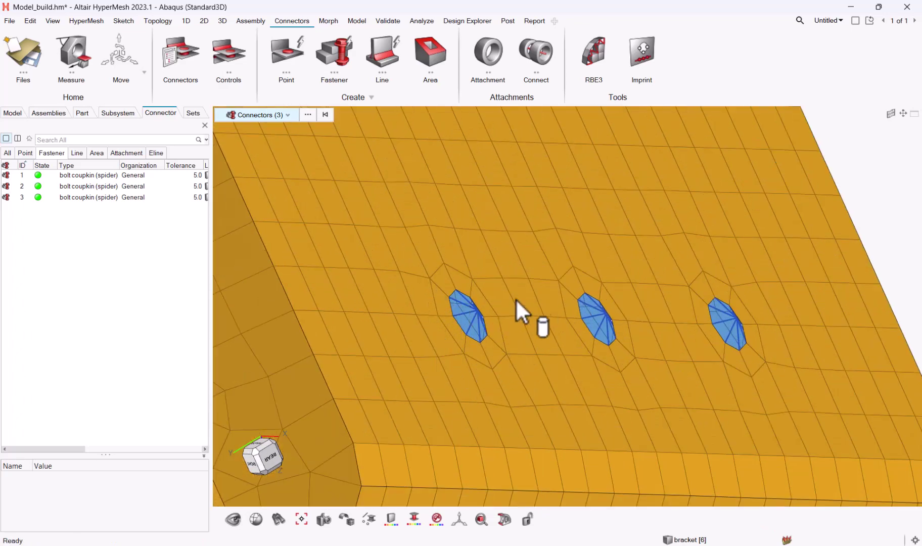
left_click_drag(642, 259, 605, 254, "ctrl")
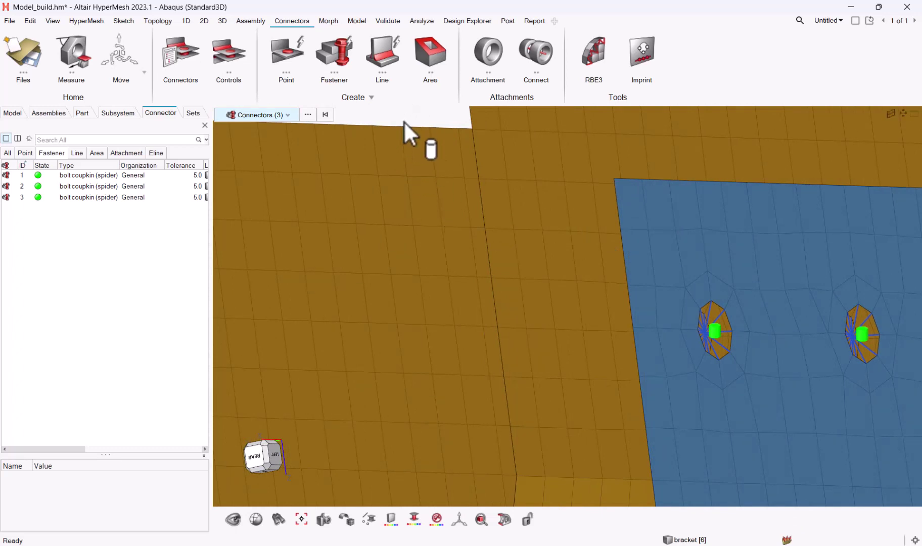
left_click(227, 62)
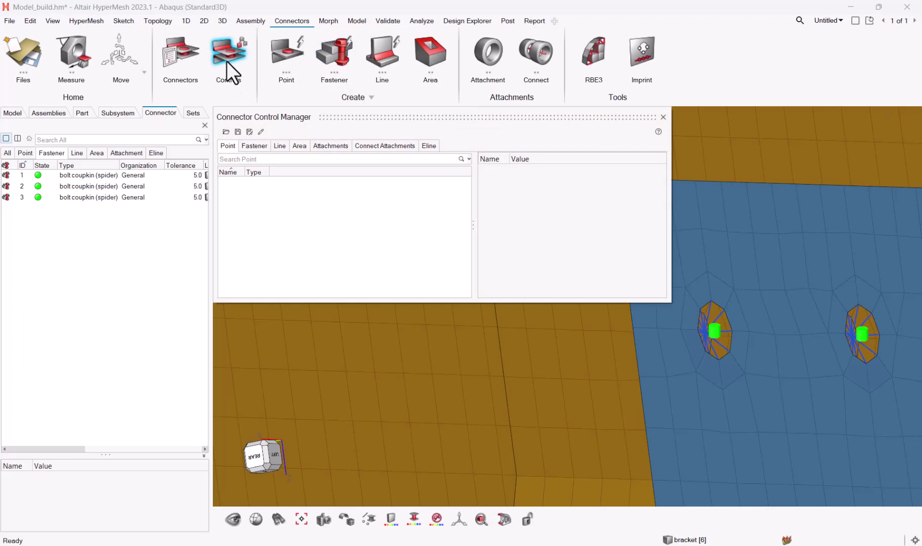
left_click(261, 145)
left_click_drag(374, 119, 419, 78)
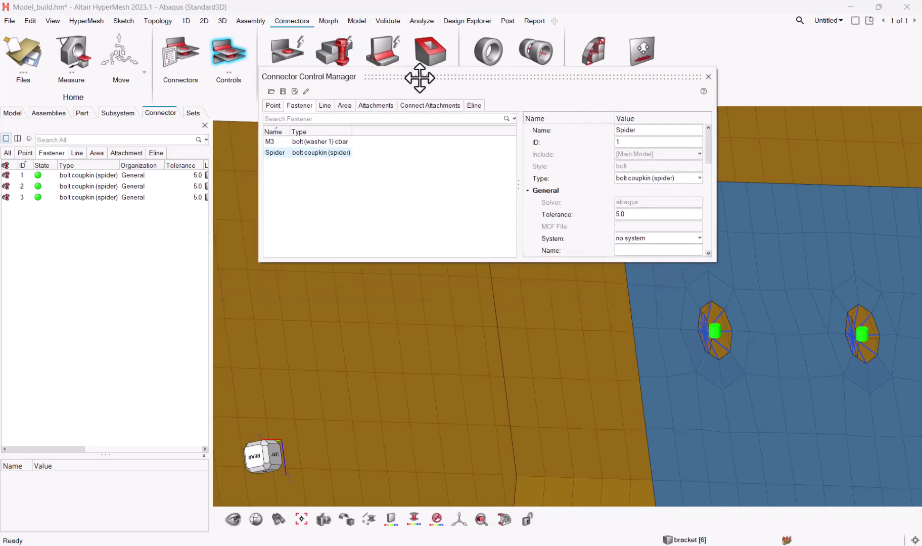
left_click_drag(711, 149, 713, 200)
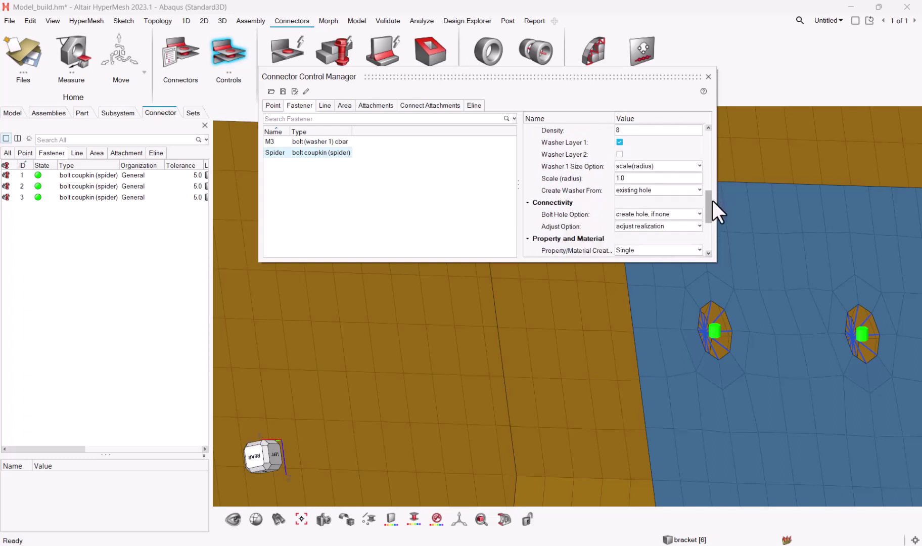
left_click(662, 214)
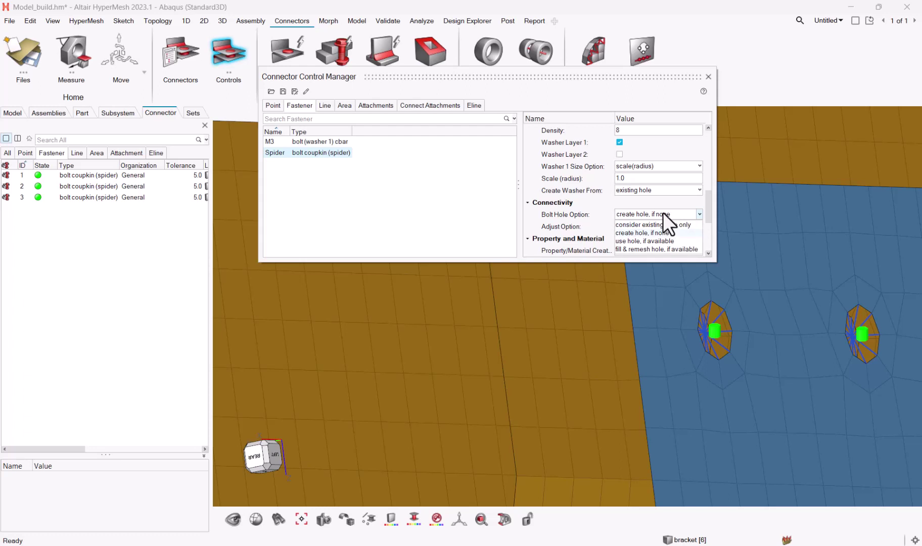
left_click(663, 213)
left_click(663, 213)
left_click(663, 212)
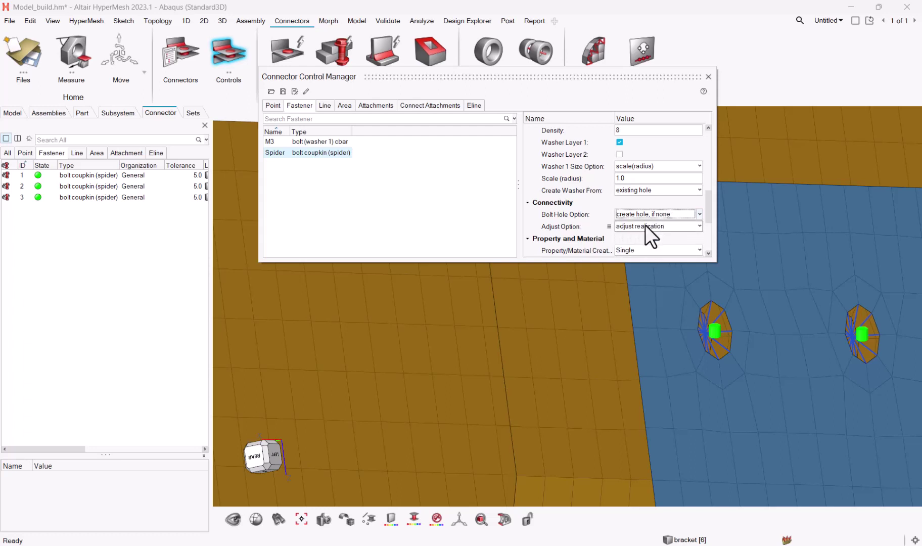
left_click(708, 76)
mouse_move(554, 303)
right_mouse_down()
mouse_move(522, 347)
mouse_move(609, 374)
mouse_move(632, 354)
mouse_move(576, 356)
mouse_move(591, 345)
mouse_move(549, 302)
mouse_move(617, 329)
mouse_move(546, 304)
right_mouse_up()
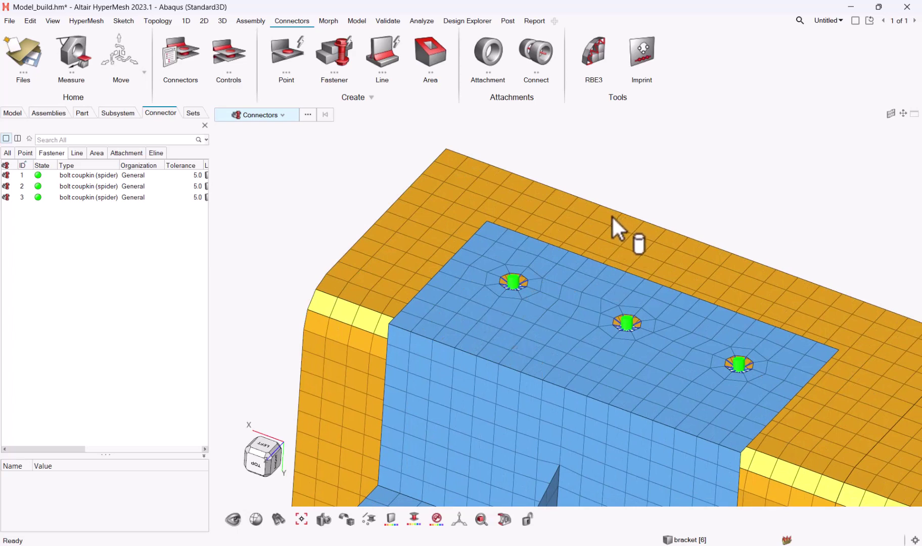
- Window-select all three bolt connectors and unrealize them, then view the model's underside
left_click(87, 198)
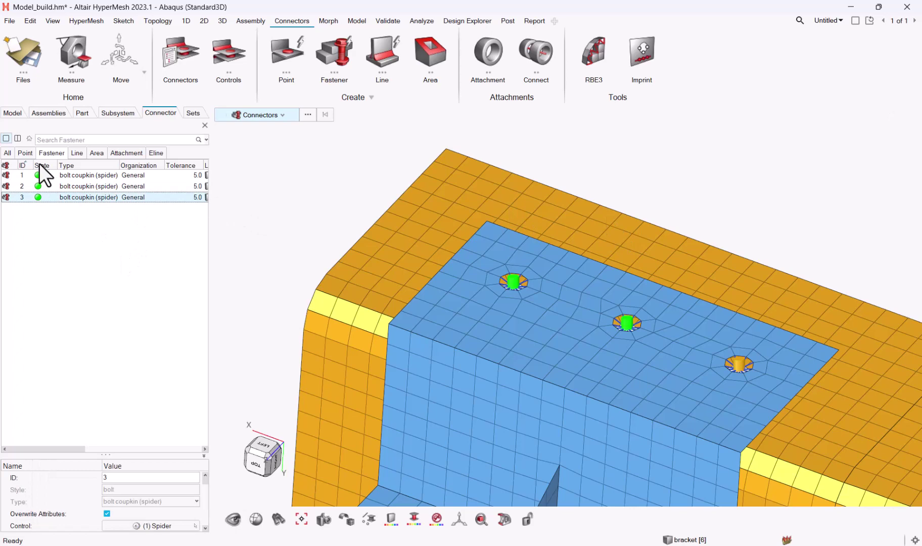
left_click_drag(382, 178, 855, 407)
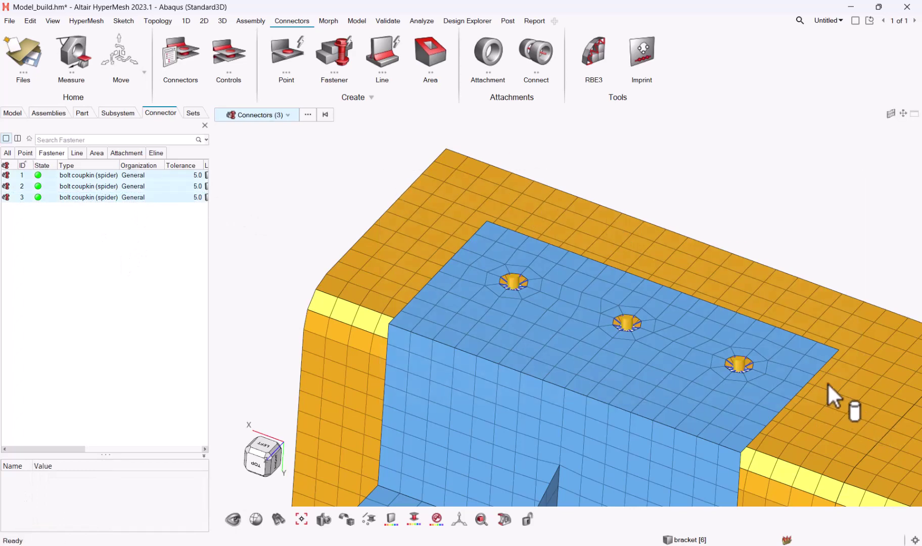
right_click(738, 194)
left_click(779, 285)
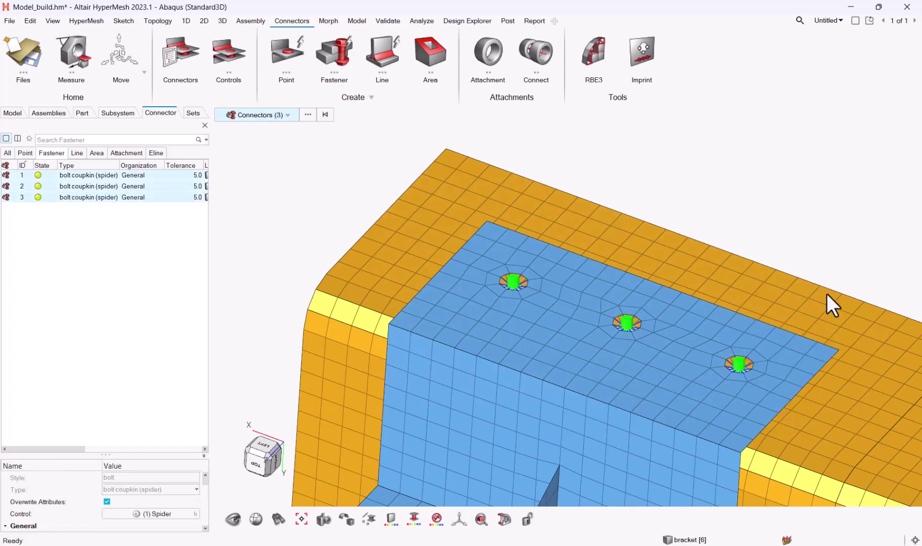
middle_click_drag(826, 293, 515, 311)
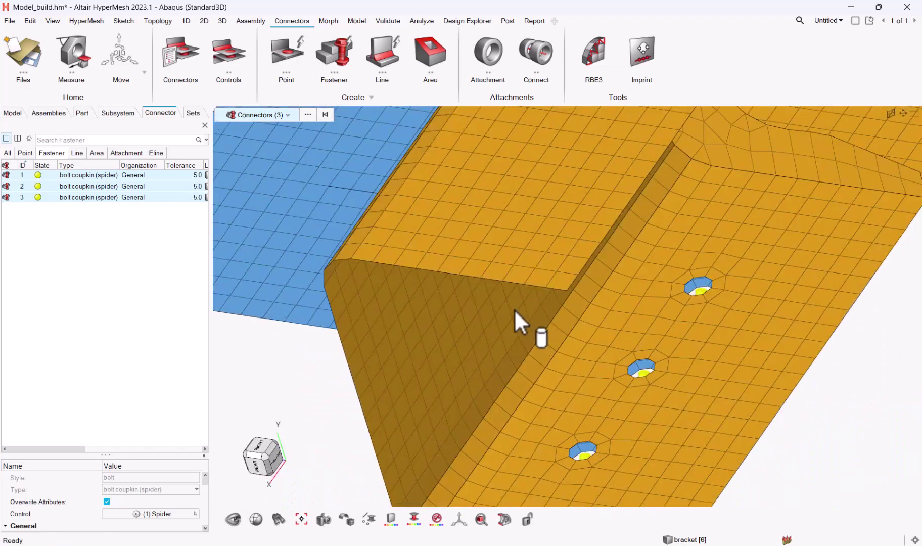
left_click(205, 21)
- Select the orange channel's elements for mesh rebuilding
left_click(468, 55)
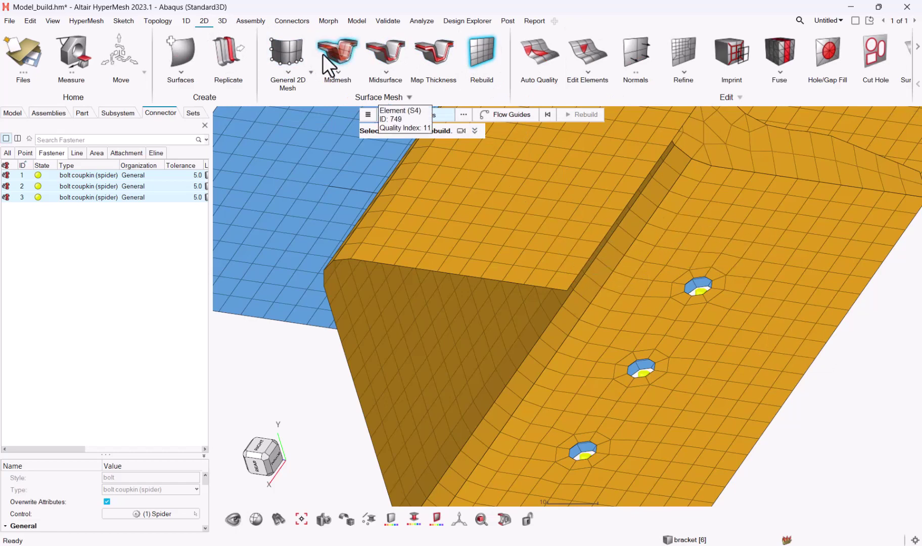
left_click(464, 115)
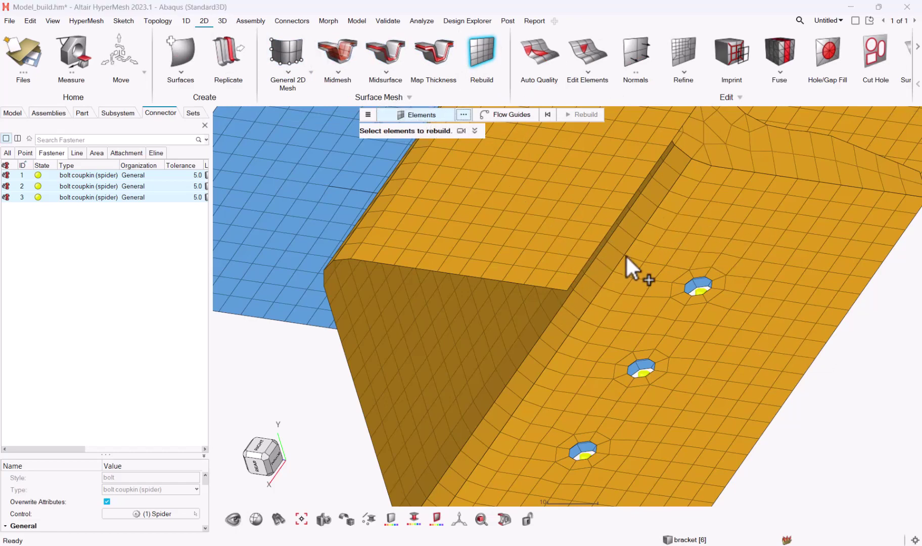
left_click(812, 217)
left_click(658, 289)
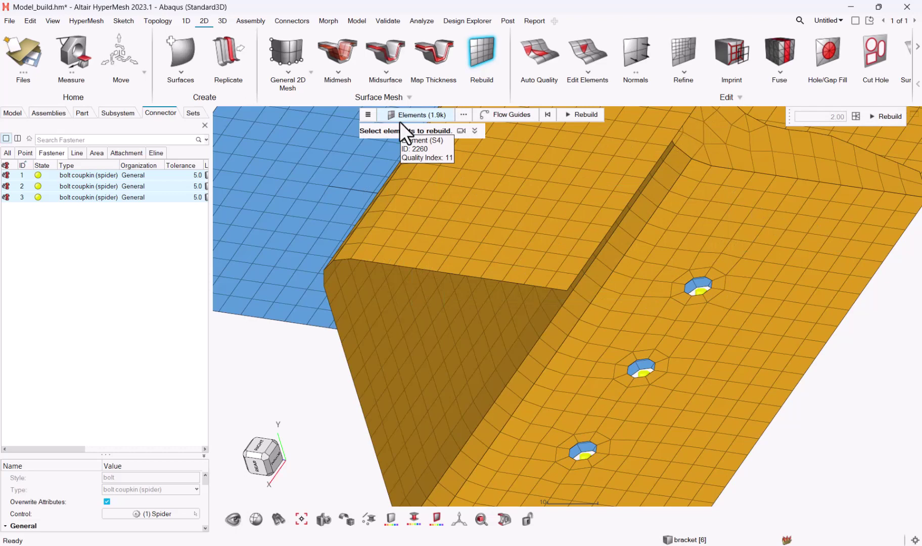
- Load the crash_2mm parameters file as the rebuild mesh parameters
left_click(374, 115)
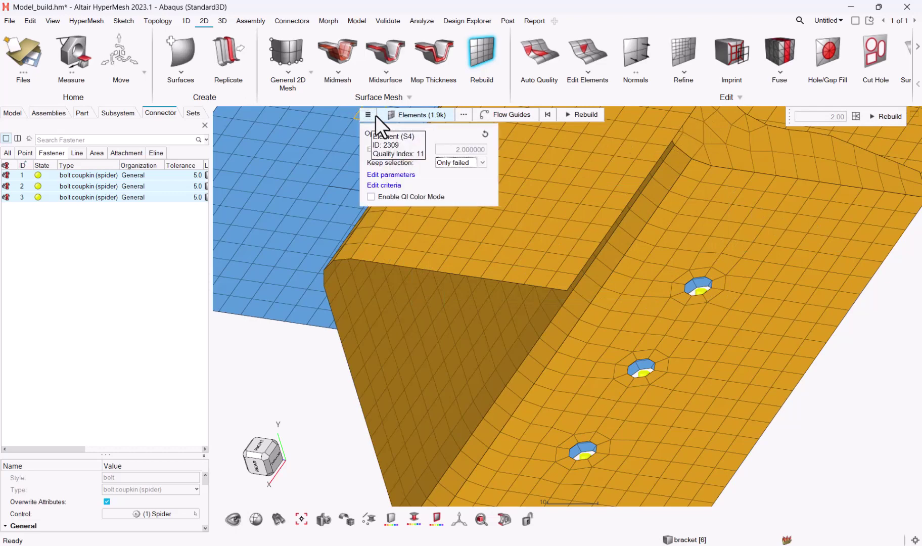
left_click(401, 177)
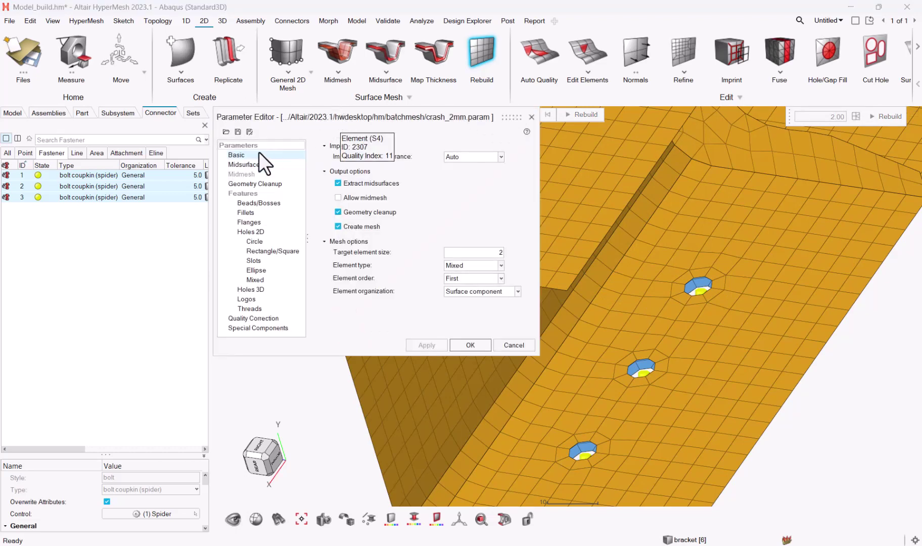
left_click(225, 132)
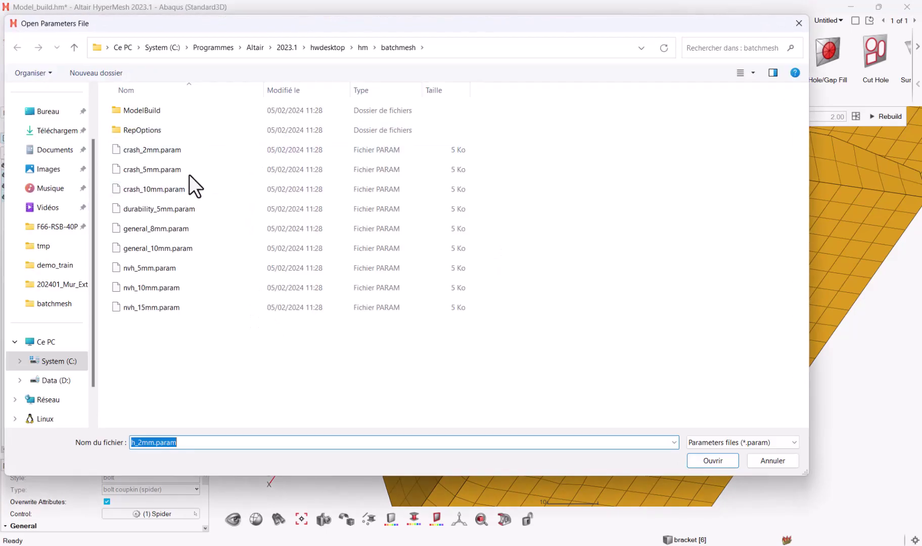
double_click(172, 147)
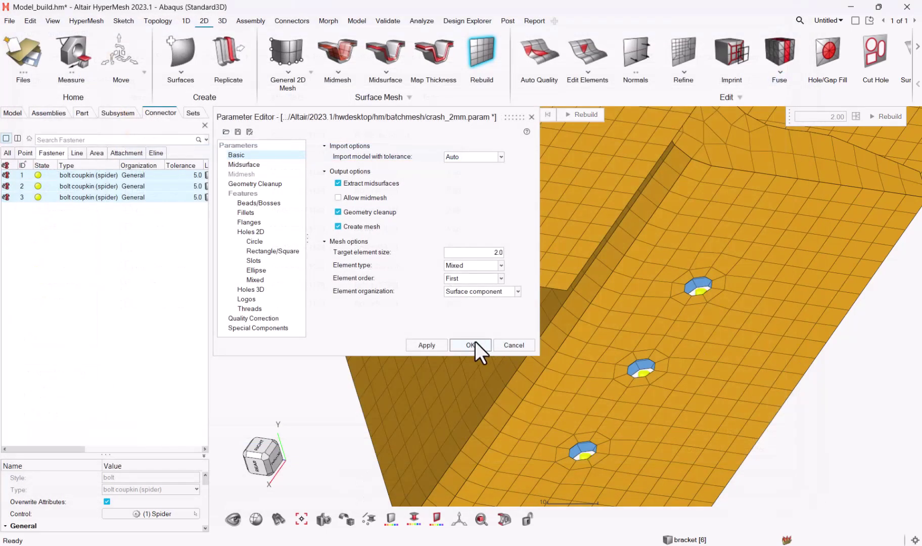
left_click(470, 345)
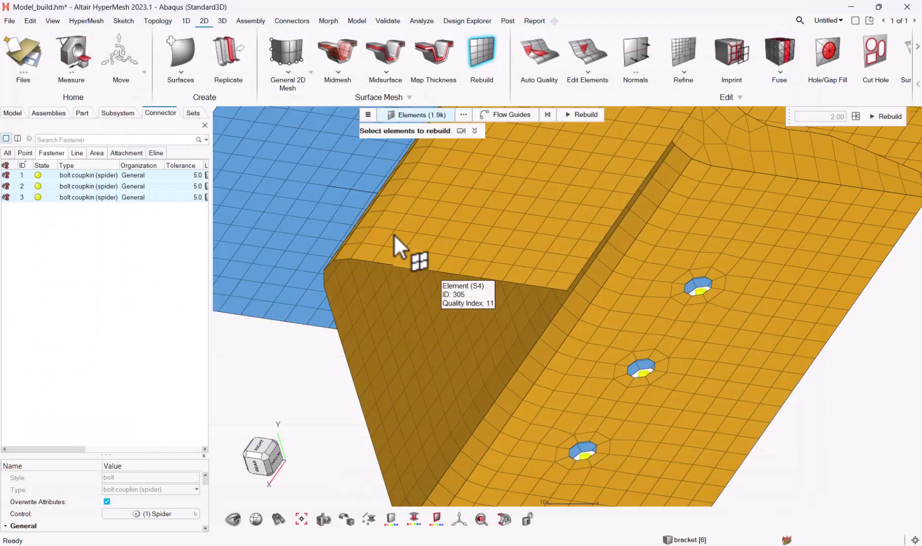
- Accept the quality criteria and rebuild the channel mesh at 2.00 target size
left_click(368, 114)
left_click(383, 185)
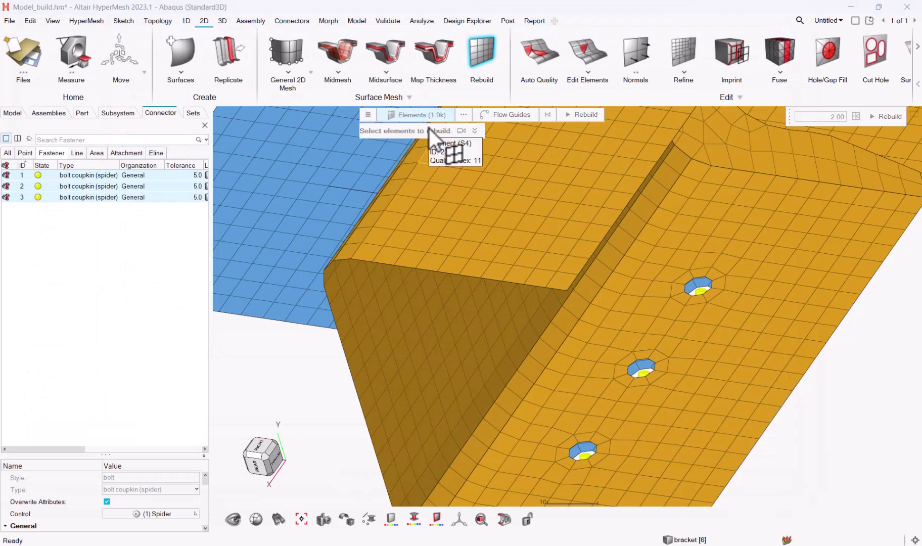
left_click_drag(301, 117, 336, 88)
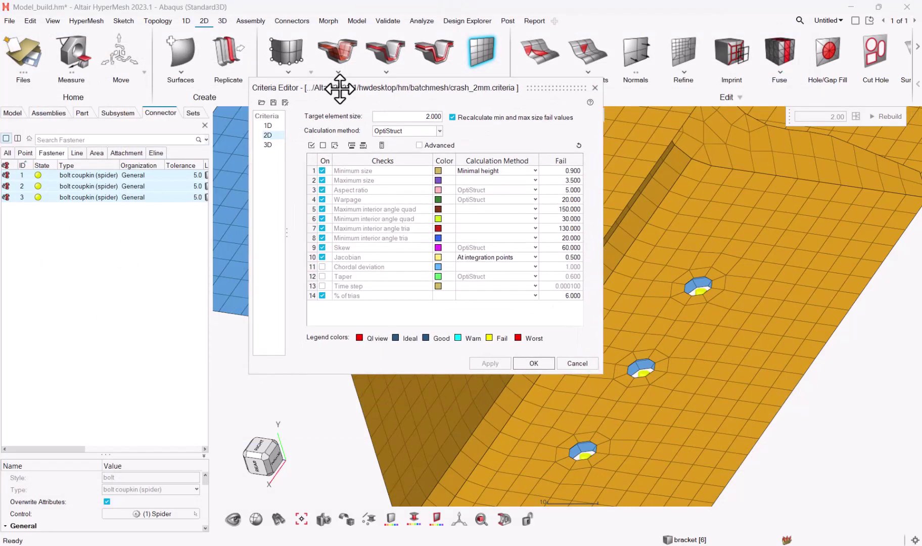
left_click(525, 368)
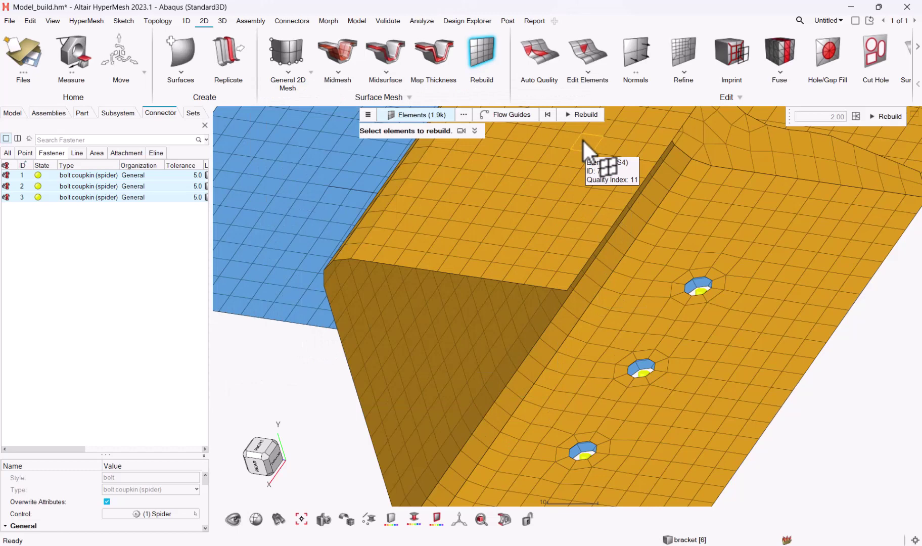
left_click(582, 115)
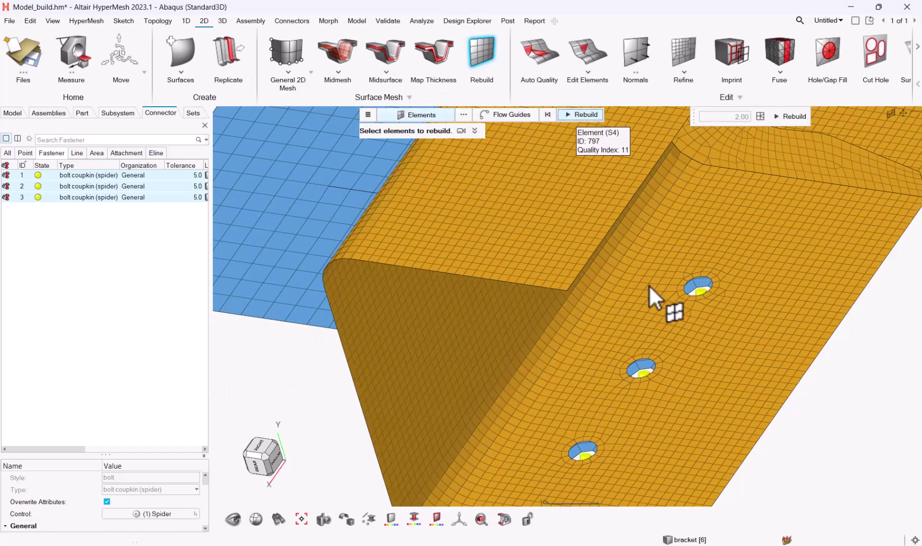
right_click_drag(648, 284, 607, 318)
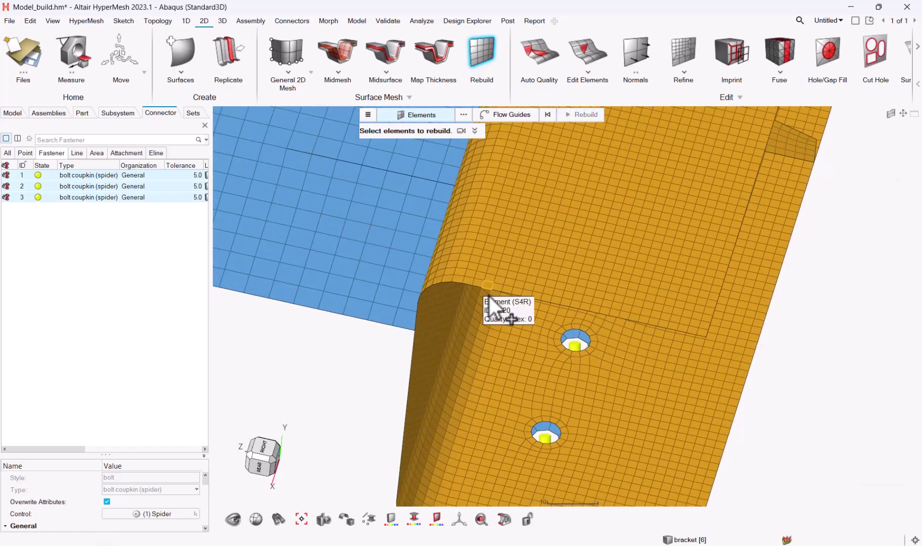
- Leave Rebuild, realize all three bolt connectors as spiders, and zoom in on the rebuilt holes
key("Escape")
left_click_drag(436, 464, 772, 116)
right_click(295, 361)
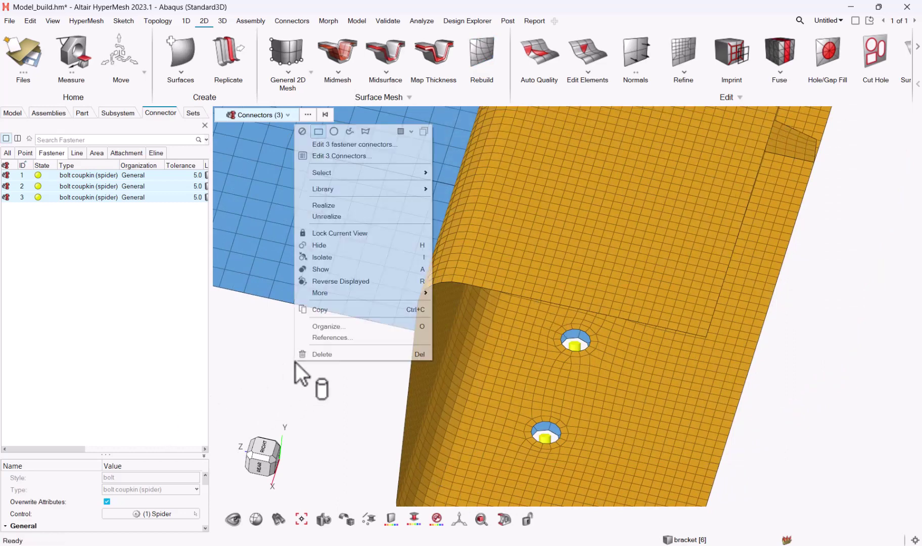
left_click(383, 203)
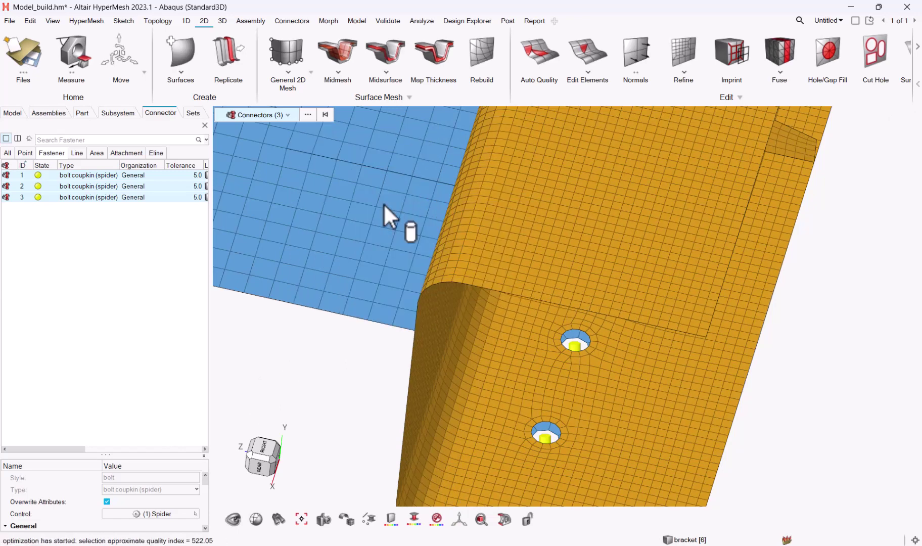
scroll(504, 400, "up", 3)
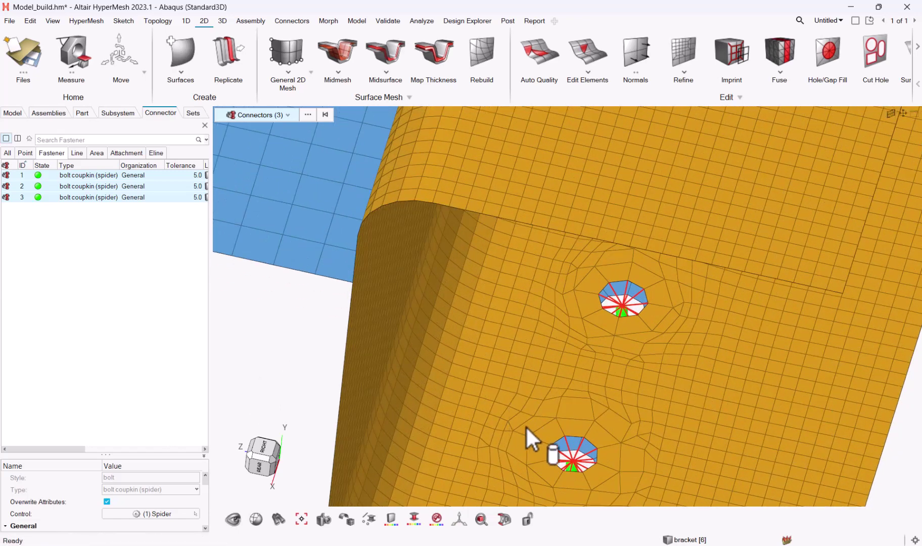
right_click_drag(526, 426, 546, 294, "ctrl")
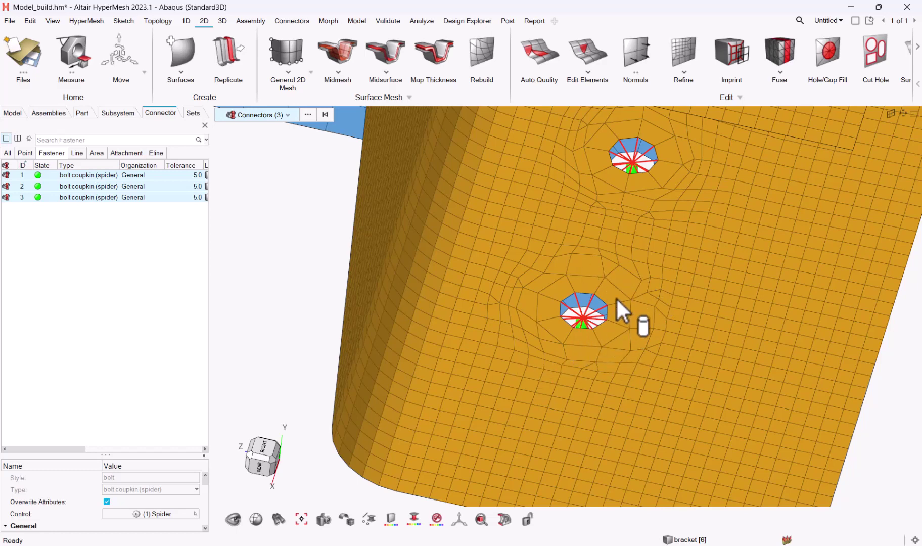
- Undo the connector realization and set the Spider control's Nodes Around Hole to preserve
key("ctrl+z")
right_click(103, 307)
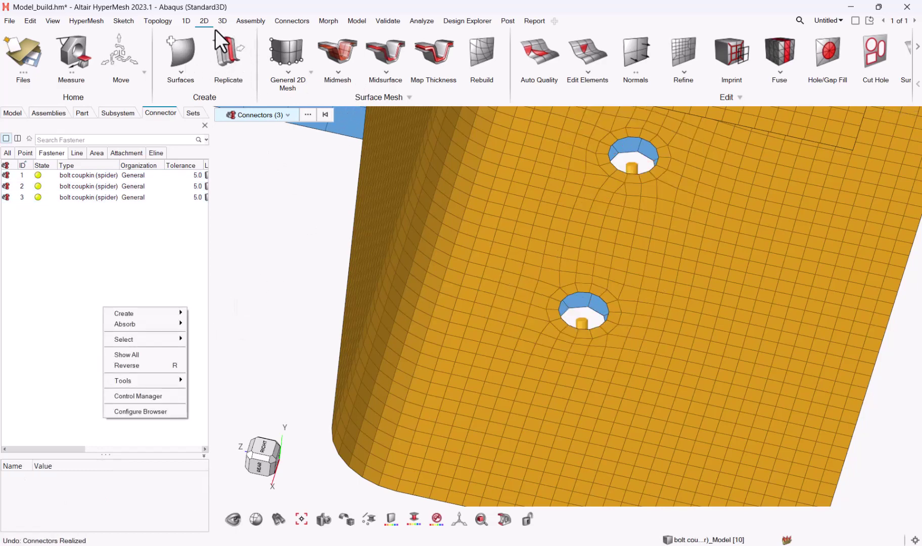
left_click(301, 23)
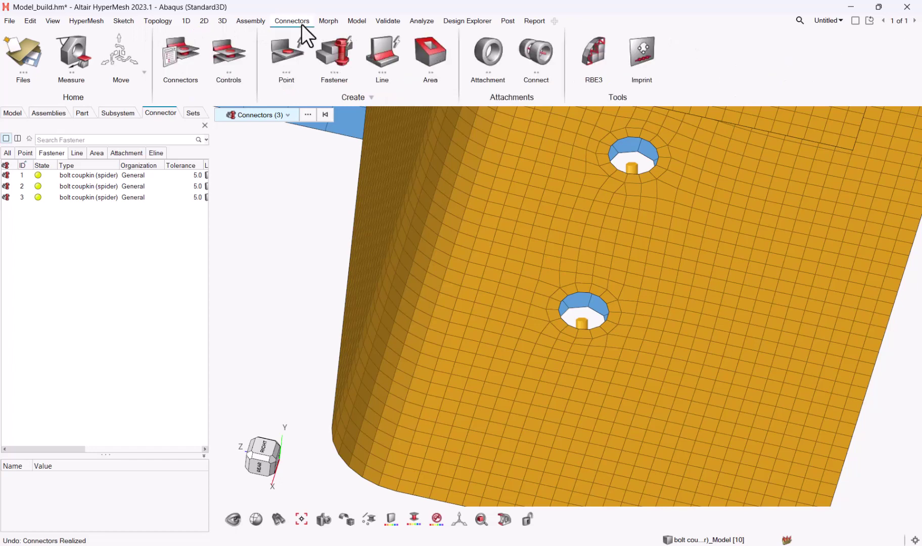
left_click(226, 58)
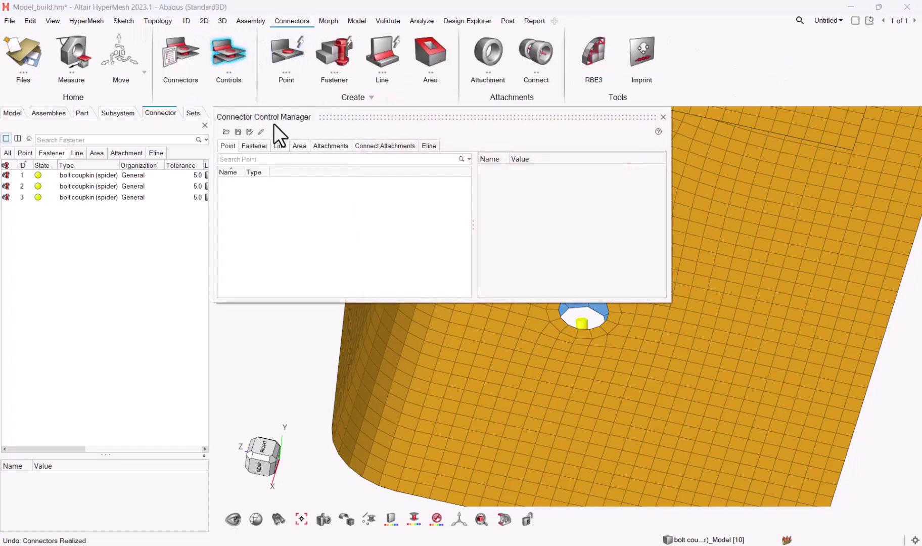
left_click(257, 143)
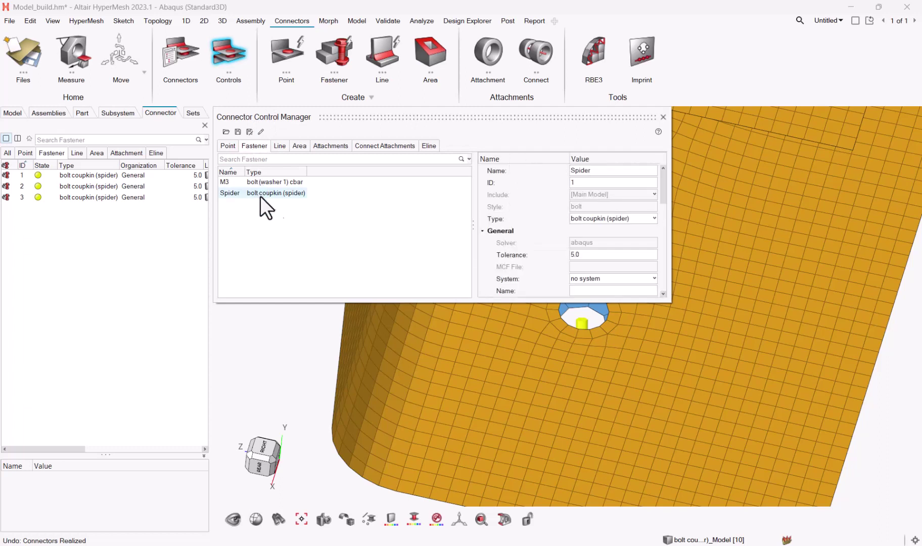
left_click_drag(663, 191, 666, 243)
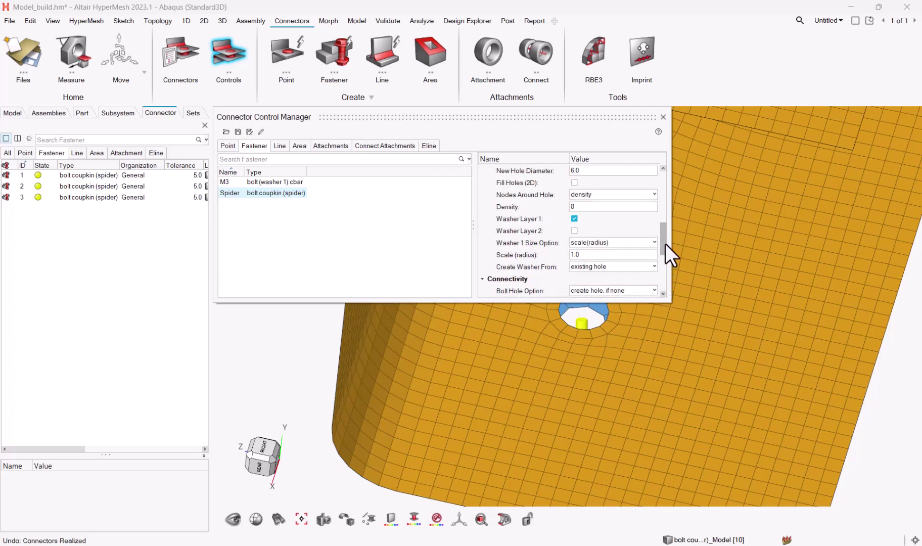
left_click(589, 195)
left_click(590, 204)
left_click(664, 117)
scroll(500, 282, "down", 3)
scroll(516, 358, "down", 3)
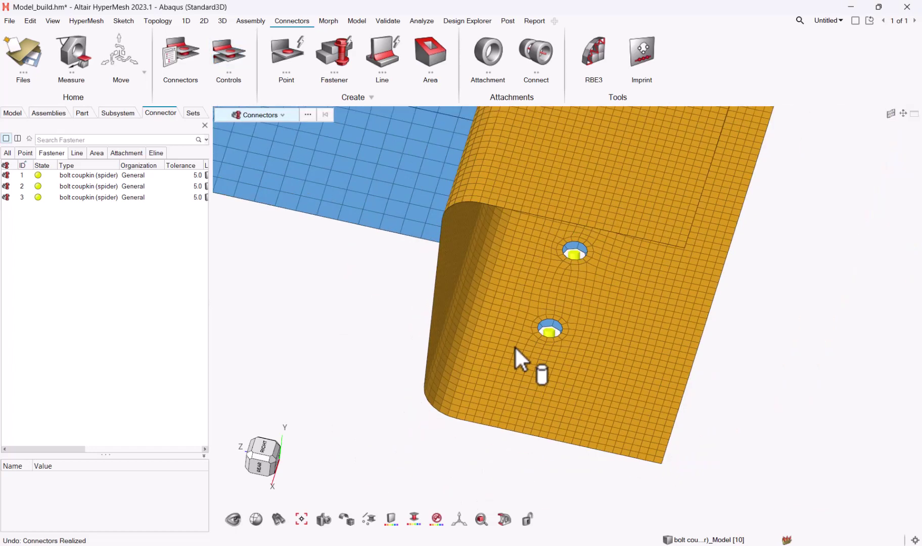
left_click_drag(515, 356, 736, 115)
right_click(314, 285)
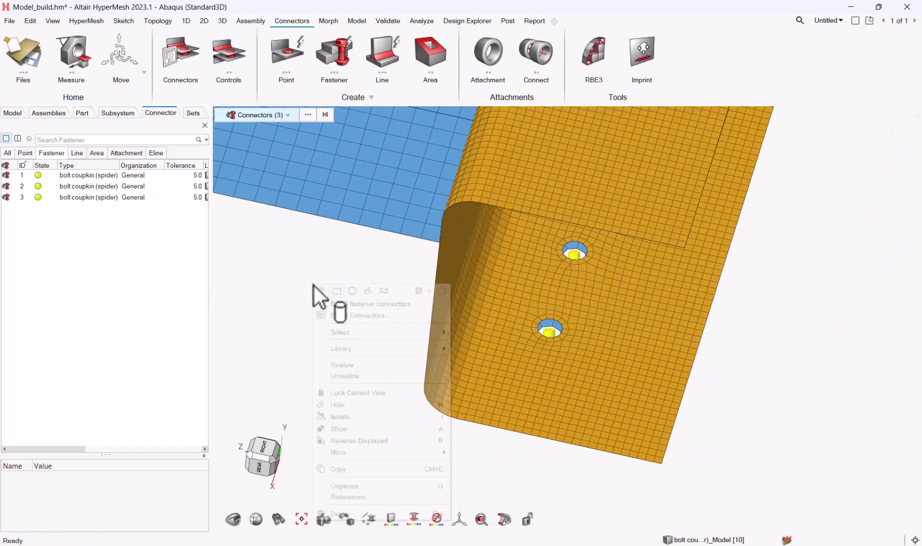
left_click(364, 363)
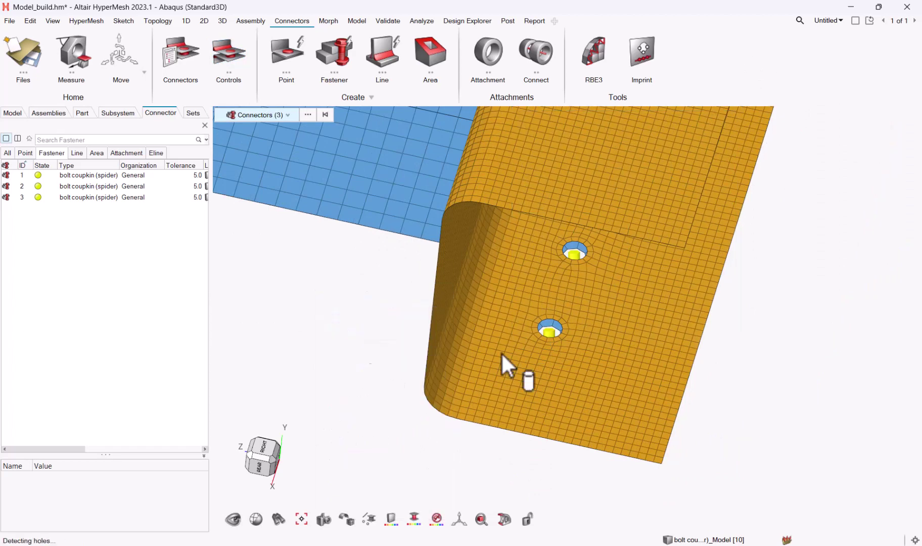
scroll(555, 329, "up", 5)
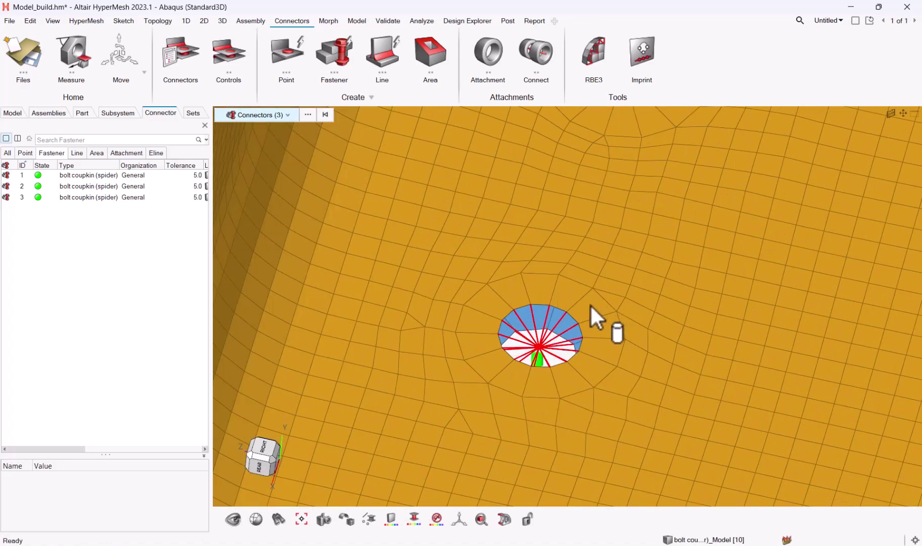
scroll(582, 317, "down", 2)
scroll(582, 316, "down", 2)
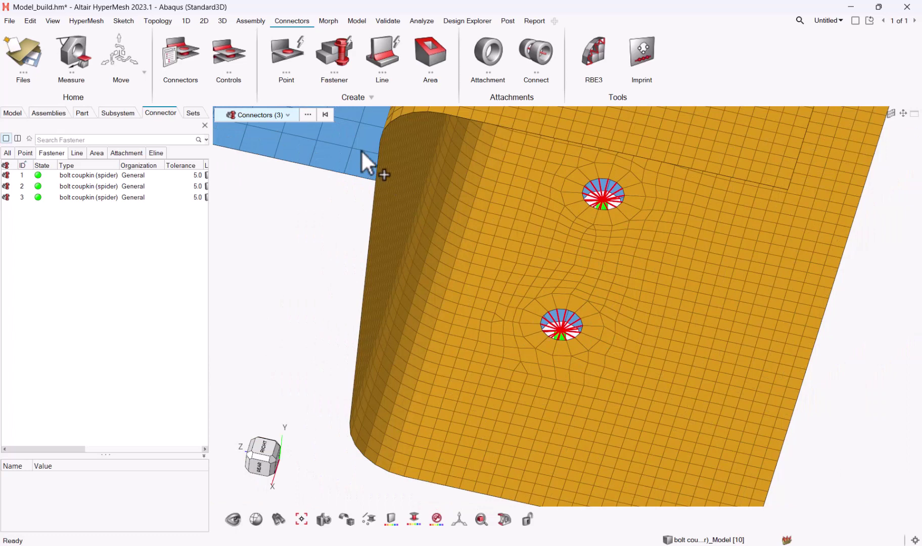
key("ctrl+z")
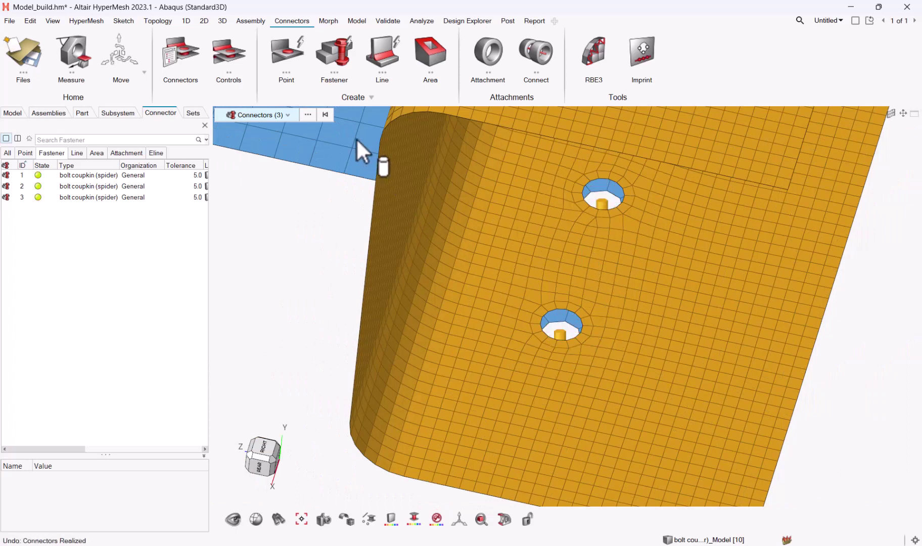
- Turn off the first washer layer in the Spider fastener control
left_click(226, 57)
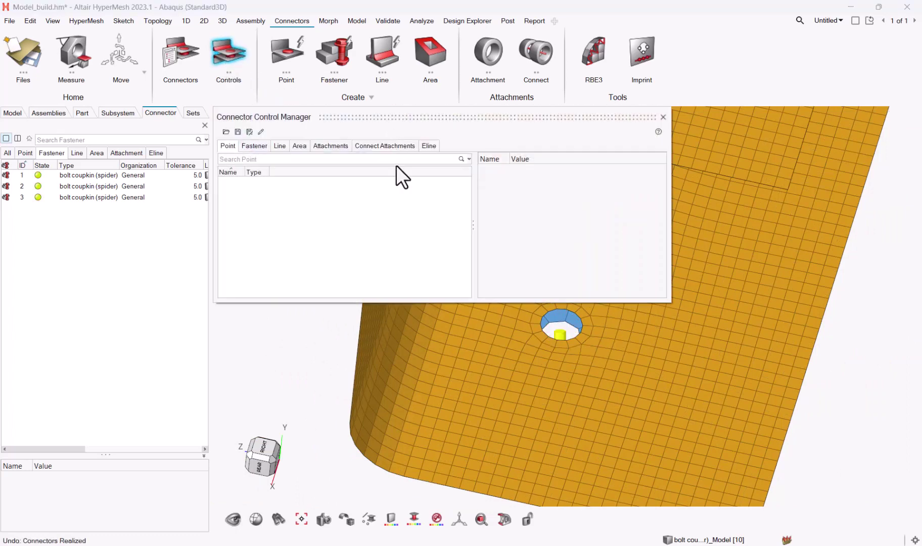
left_click(253, 146)
left_click(283, 193)
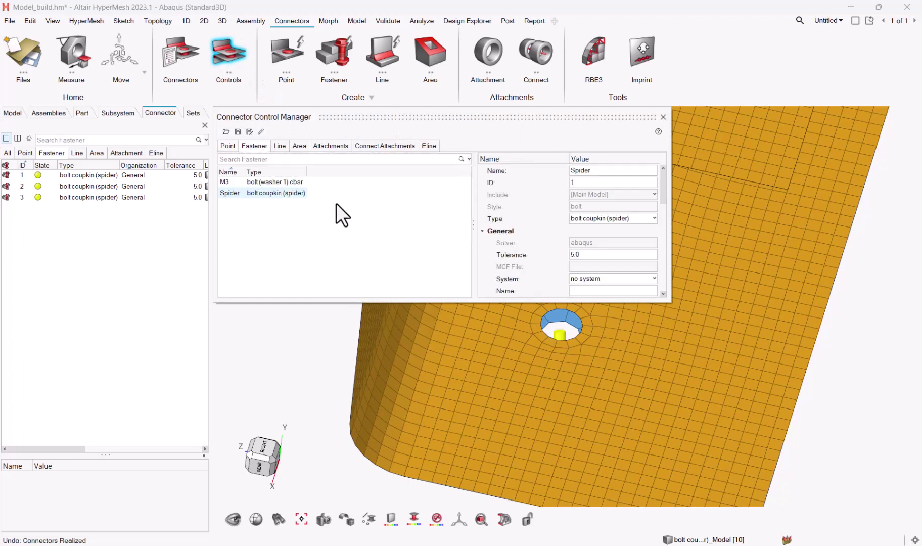
left_click_drag(663, 184, 668, 230)
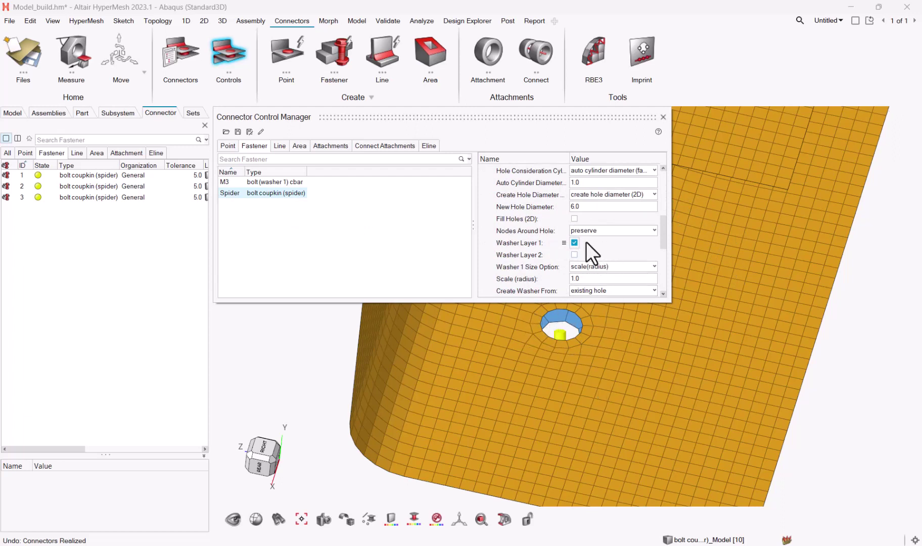
left_click(574, 243)
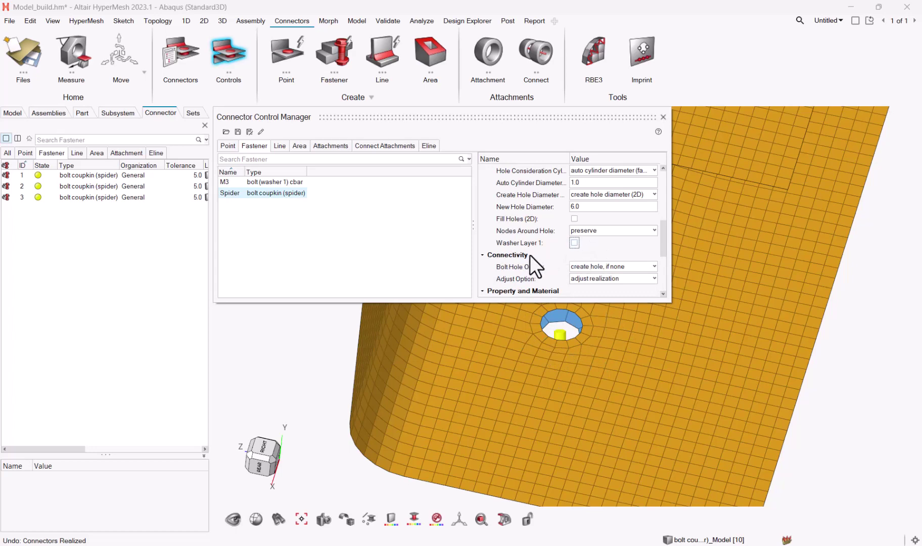
left_click(662, 116)
scroll(525, 445, "down", 3)
- Select the three bolt connectors and realize them
left_click_drag(518, 431, 673, 197)
right_click(408, 357)
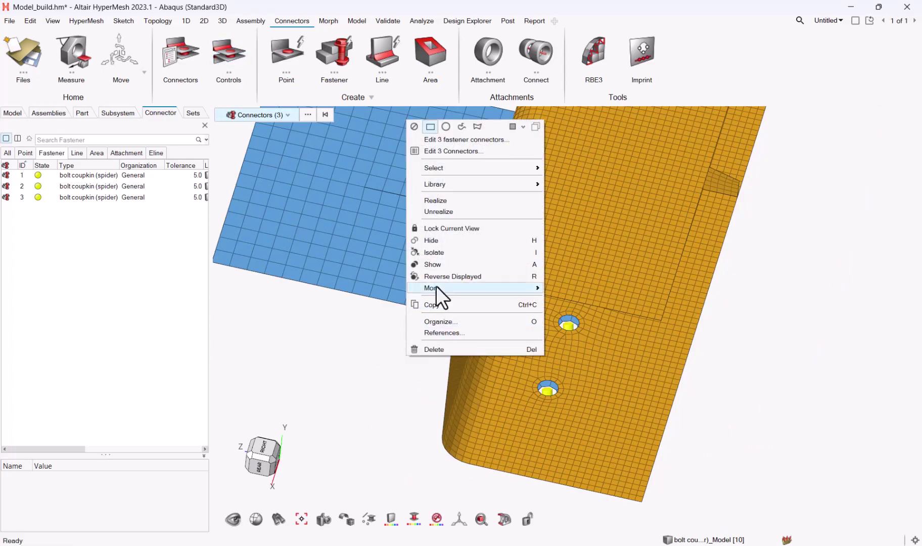
left_click(449, 205)
scroll(581, 401, "up", 8)
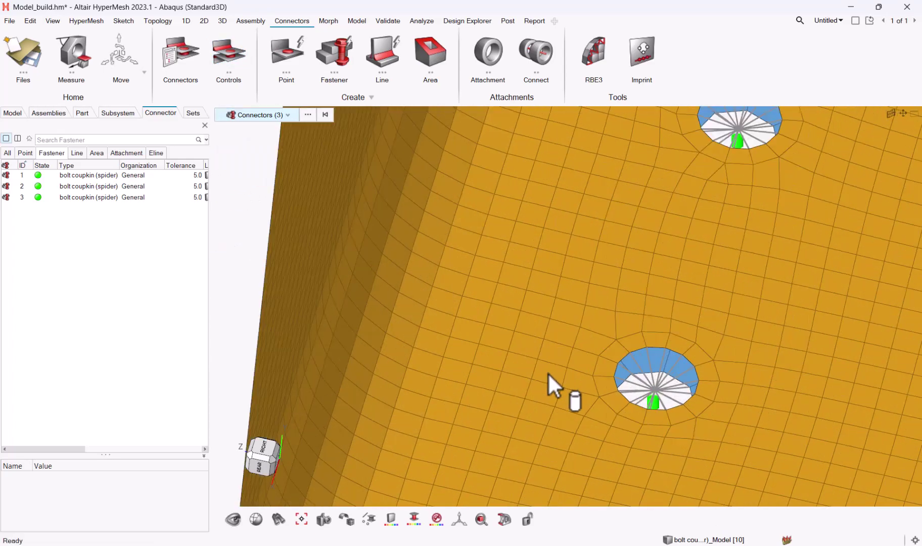
left_click_drag(685, 392, 653, 374, "ctrl")
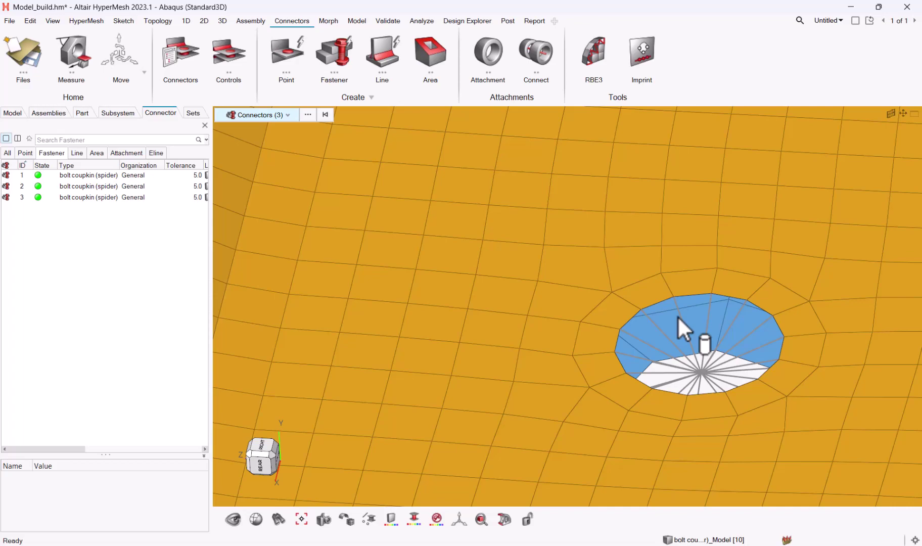
left_click_drag(709, 314, 647, 420, "ctrl")
scroll(748, 380, "down", 2)
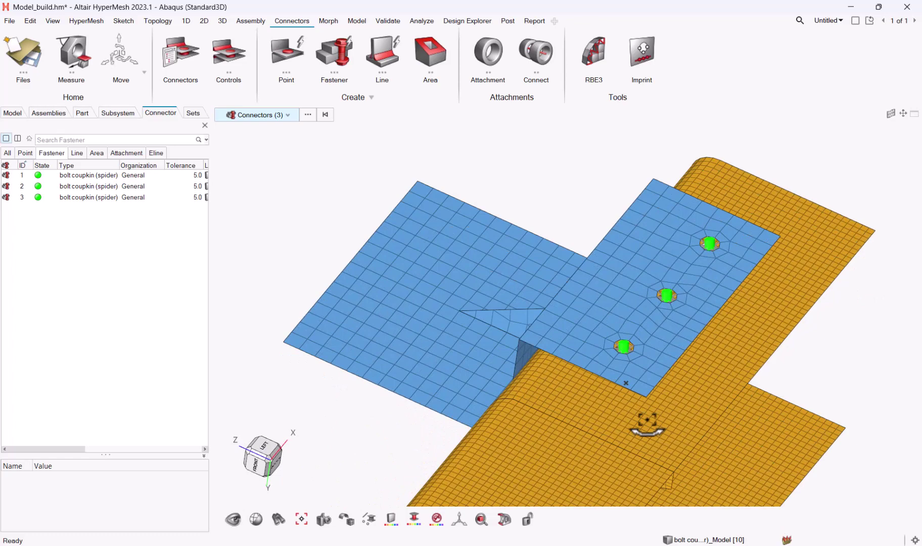
scroll(655, 296, "up", 3)
right_click_drag(693, 334, 549, 411, "ctrl")
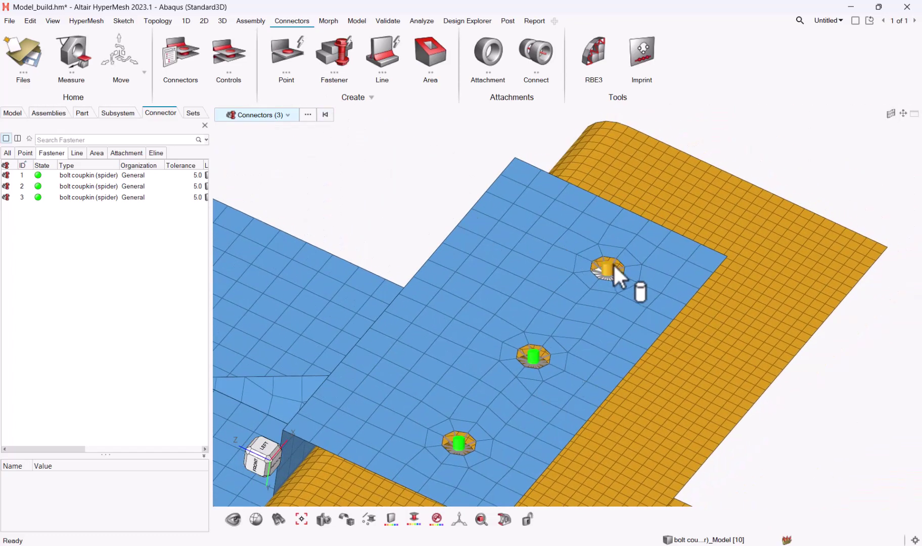
scroll(613, 264, "up", 5)
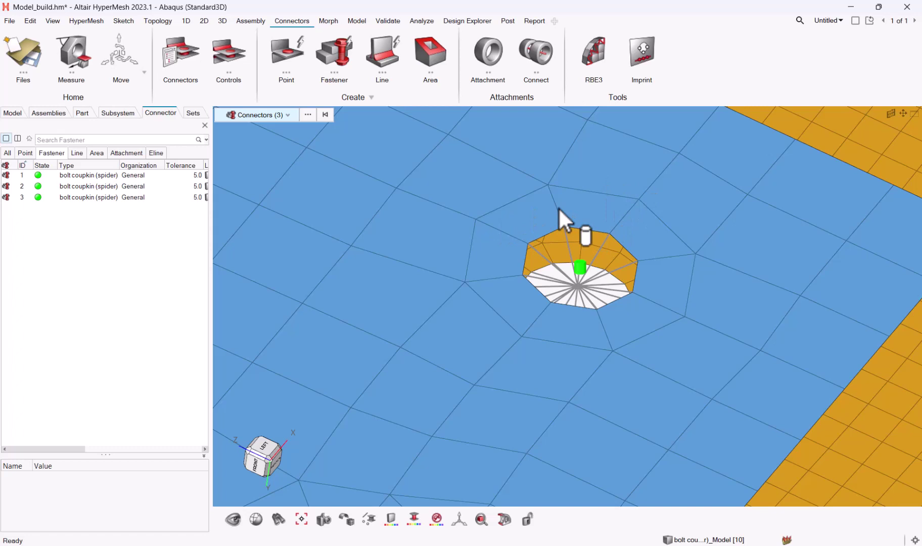
- Delete three mesh elements beside the top bolt hole
key("e")
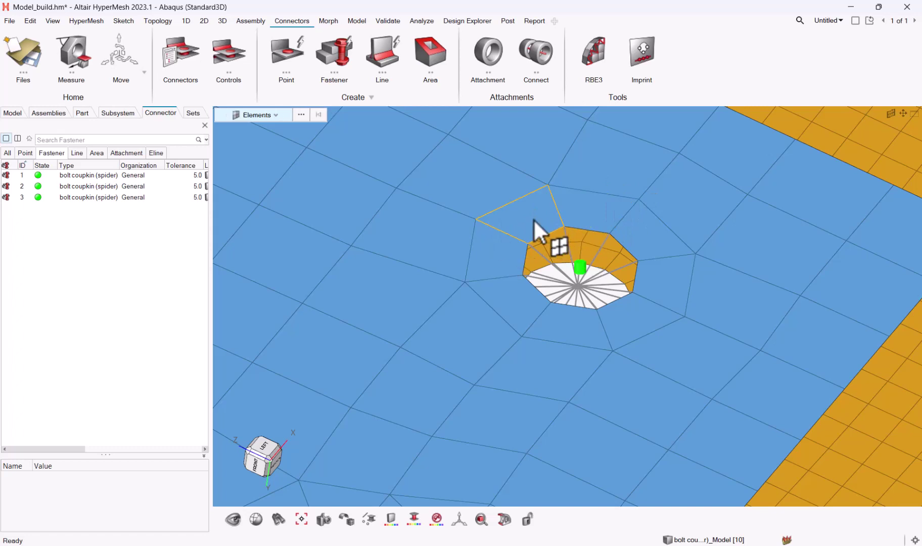
left_click(533, 218)
left_click(574, 212)
left_click(485, 264)
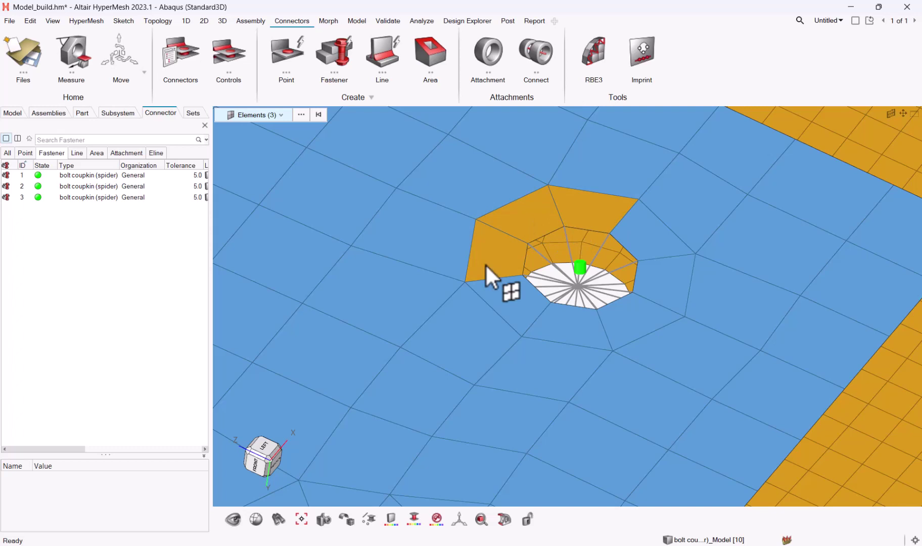
key("Delete")
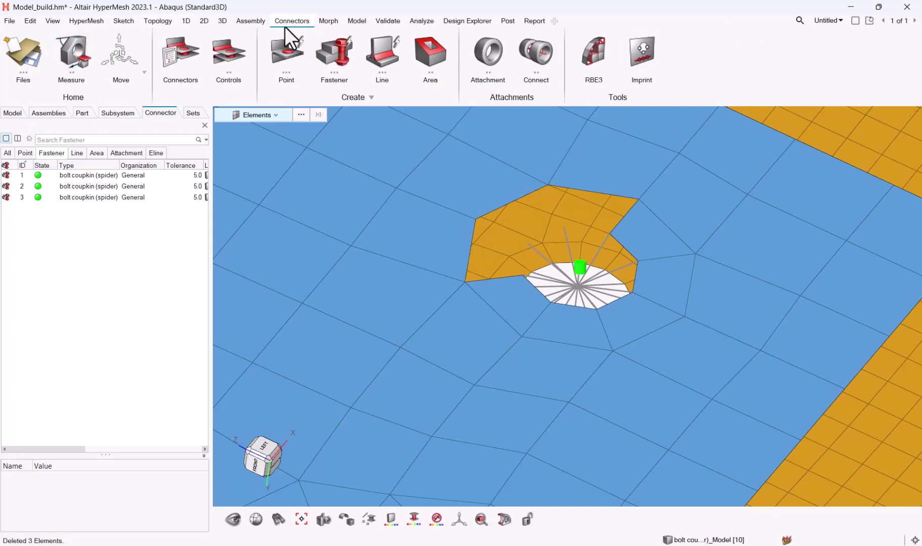
- Run the model checks and inspect the bolt coupling flagged under Free couplings
left_click(389, 21)
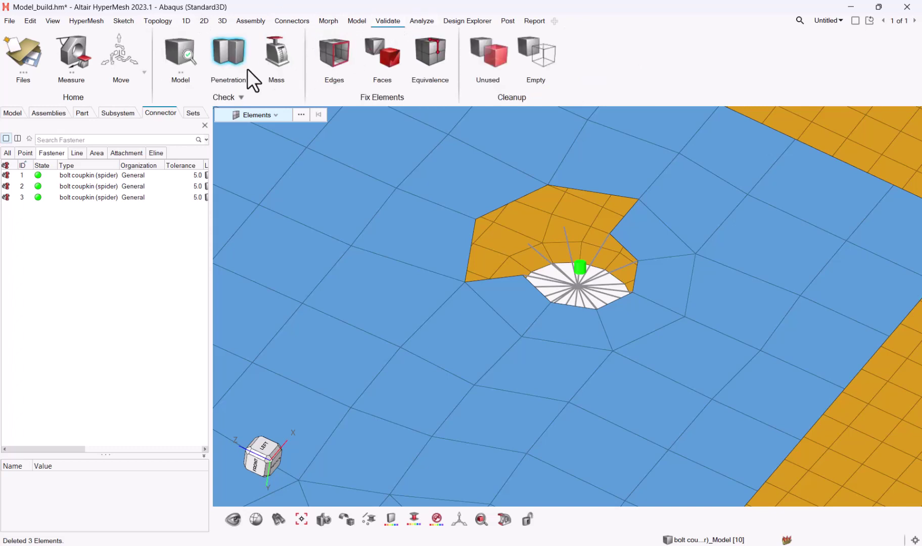
left_click(176, 52)
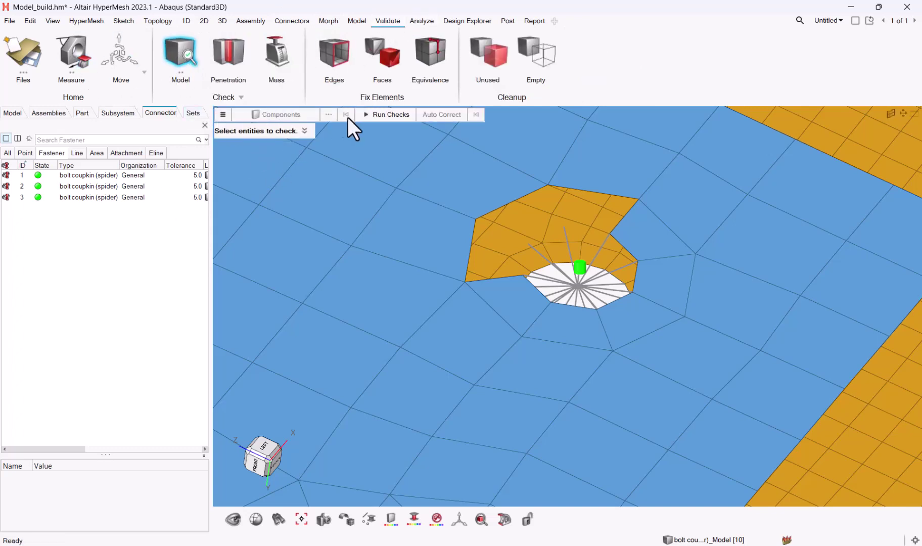
left_click(375, 111)
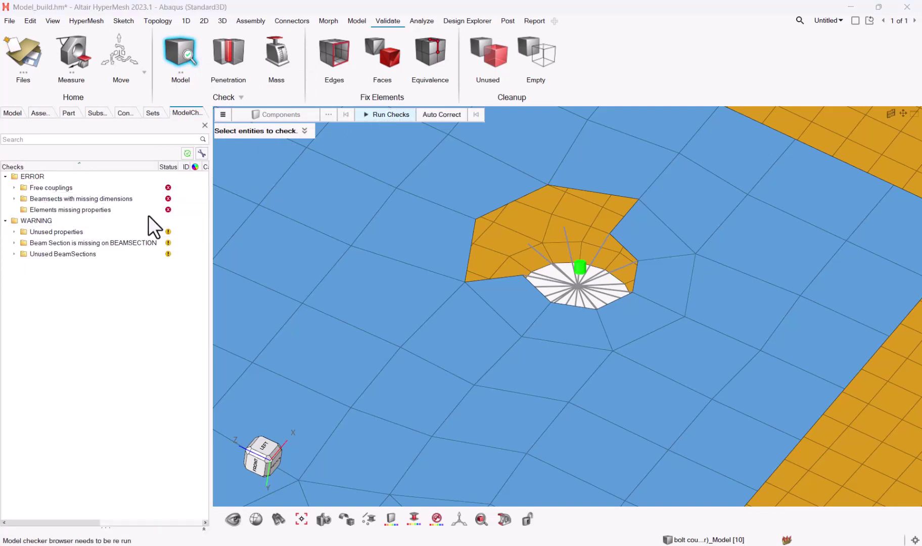
left_click(14, 188)
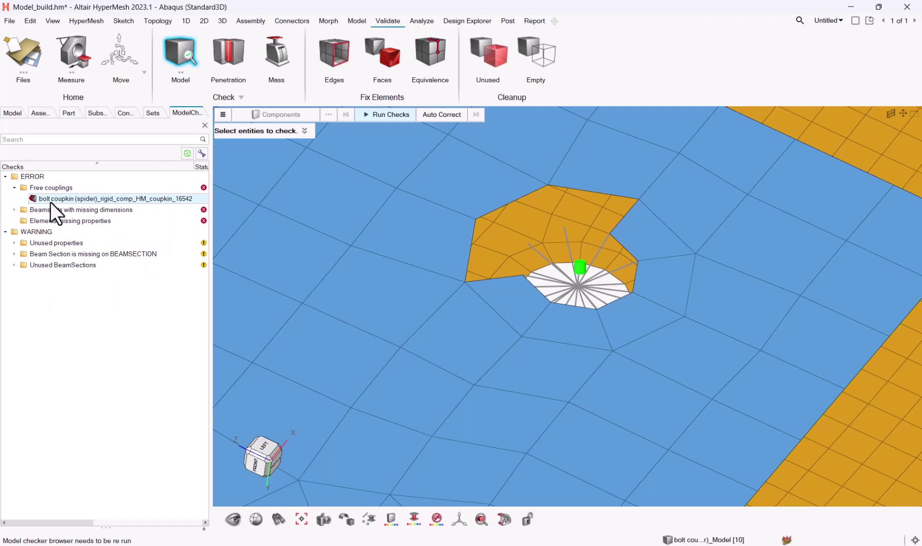
left_click(50, 199)
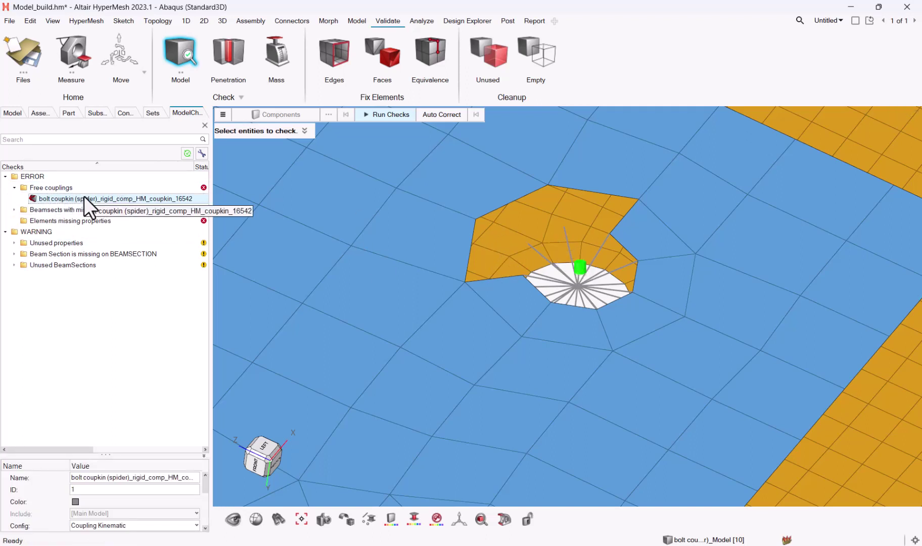
left_click(379, 115)
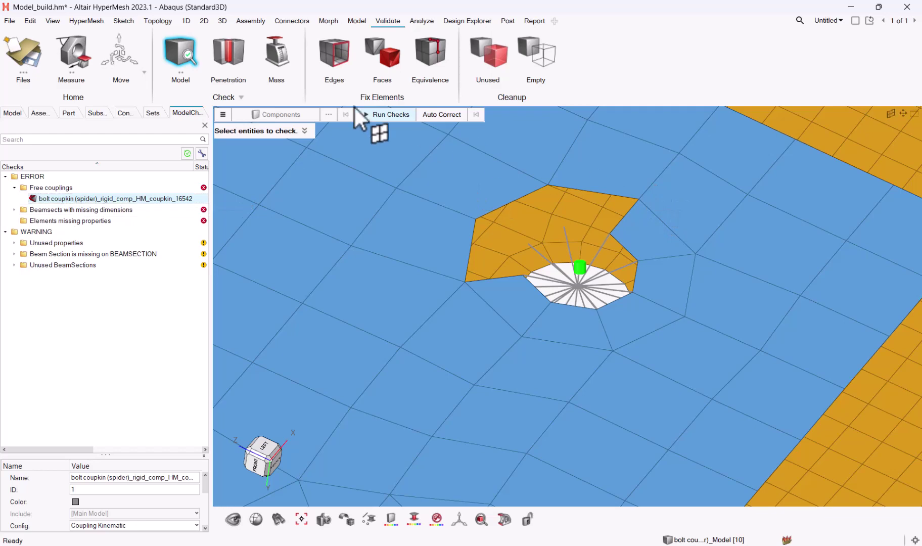
left_click(30, 21)
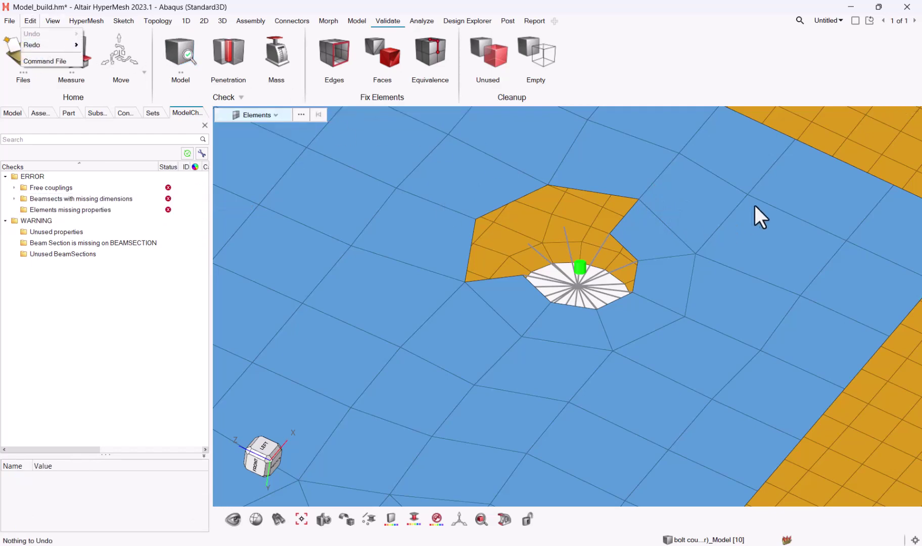
- Orbit, pan and zoom around the bracket plate to inspect the bolt holes
middle_click_drag(755, 214, 663, 210)
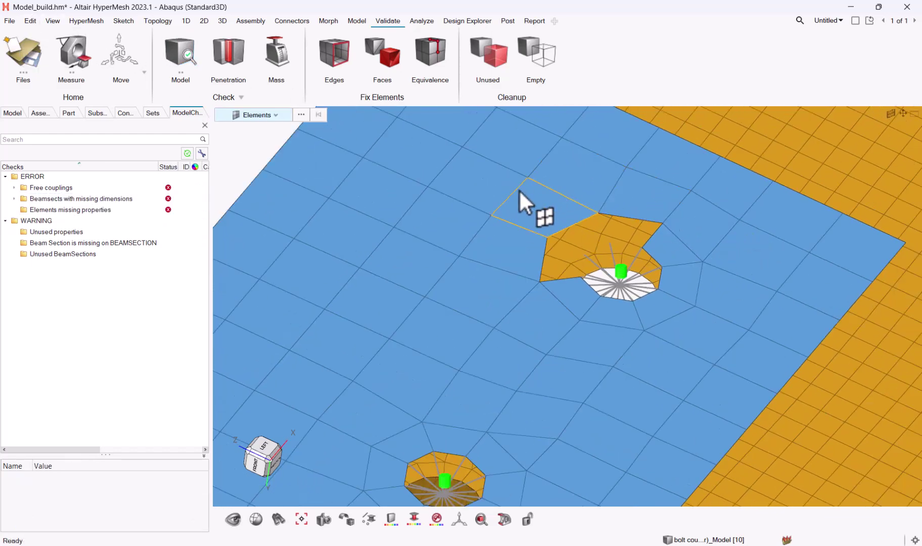
middle_click_drag(597, 268, 611, 309)
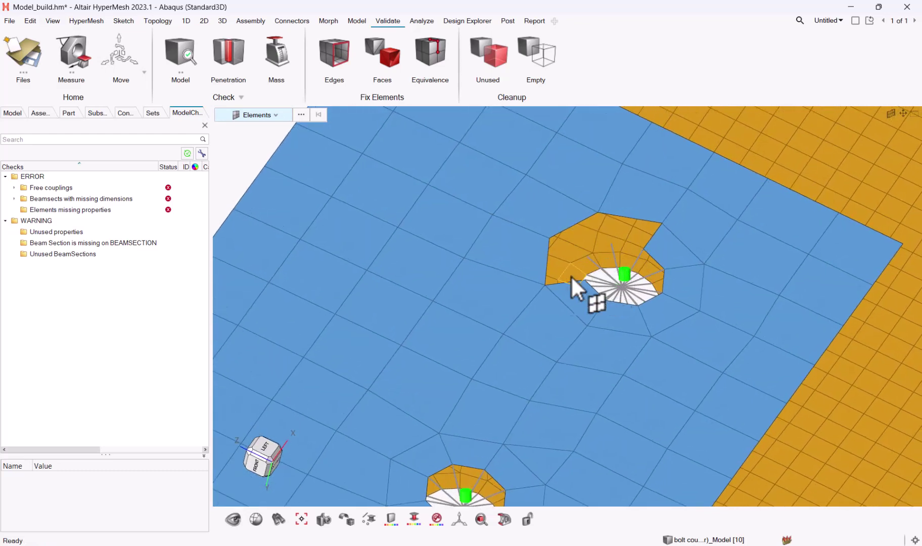
scroll(644, 304, "down", 3)
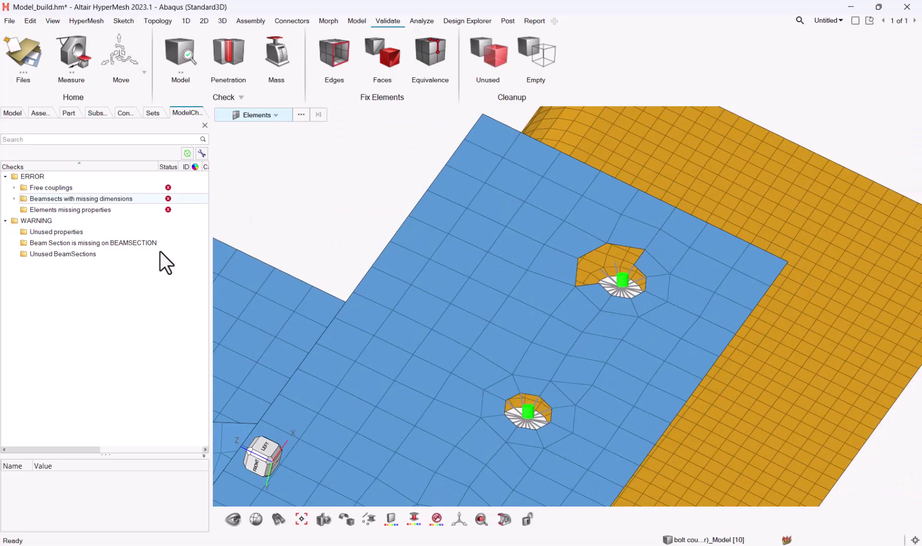
middle_click_drag(506, 344, 540, 385)
scroll(553, 346, "up", 5)
scroll(578, 281, "up", 2)
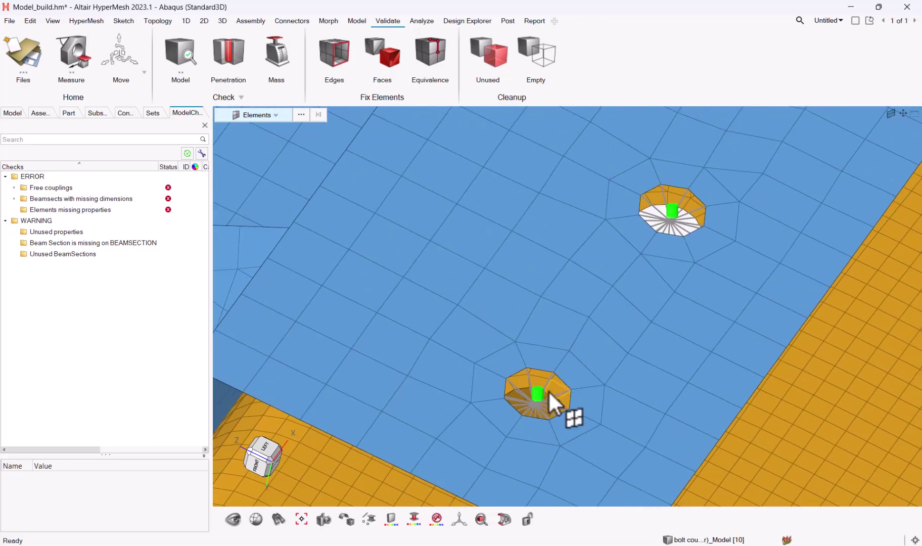
scroll(525, 399, "down", 1)
middle_click_drag(772, 207, 700, 340)
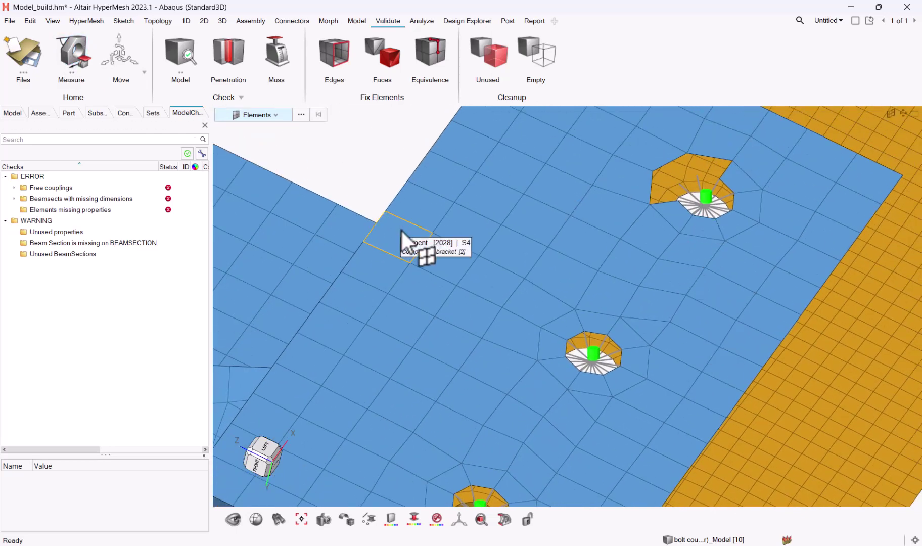
scroll(461, 273, "down", 3)
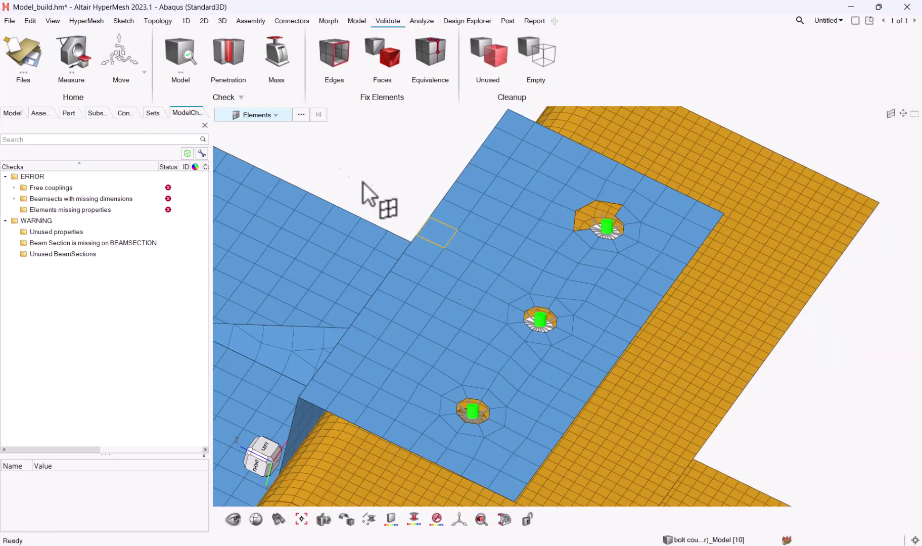
- Reopen Model_build.hm from recent files, discarding changes, and orbit onto the bracket plate
left_click(10, 22)
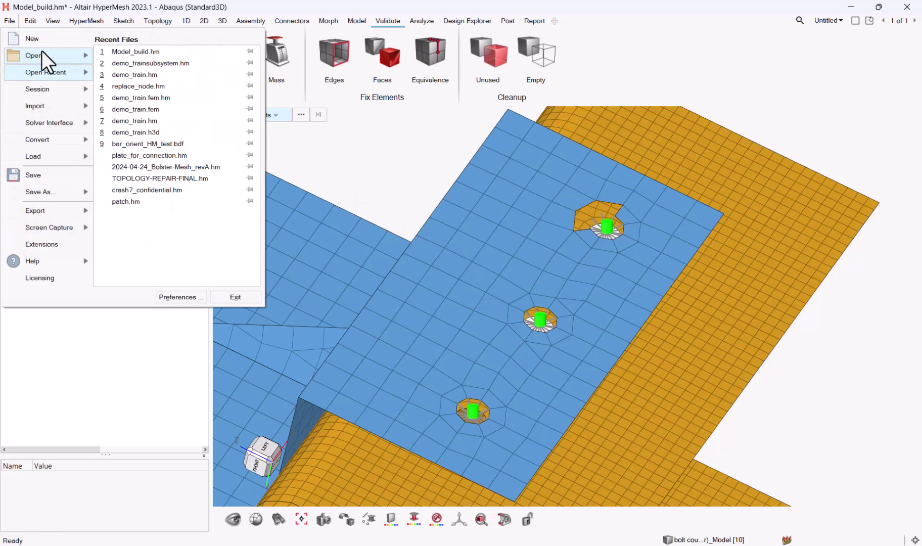
left_click(128, 52)
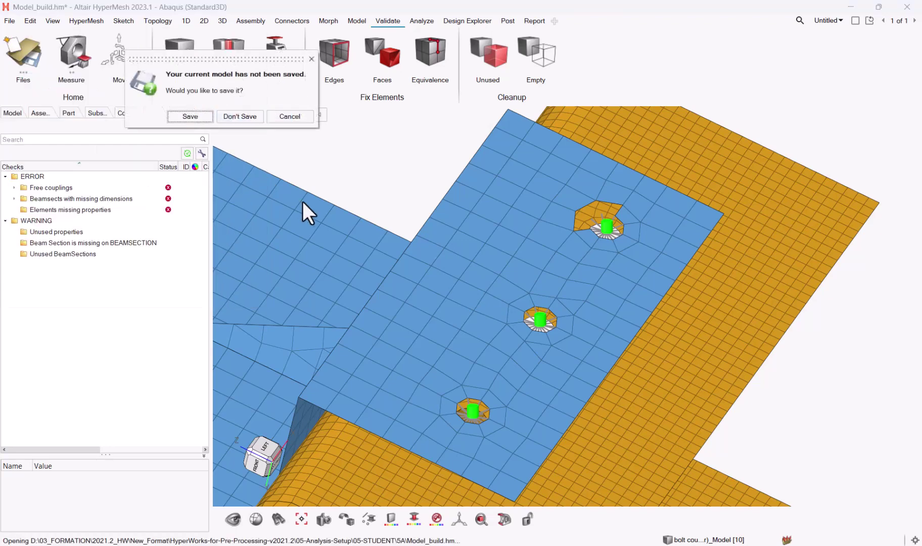
left_click(247, 115)
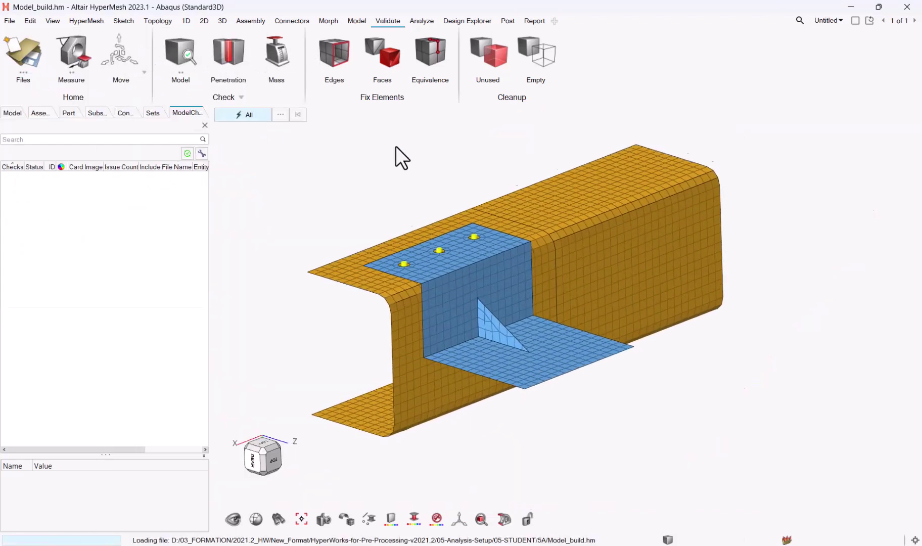
middle_click_drag(743, 227, 576, 207)
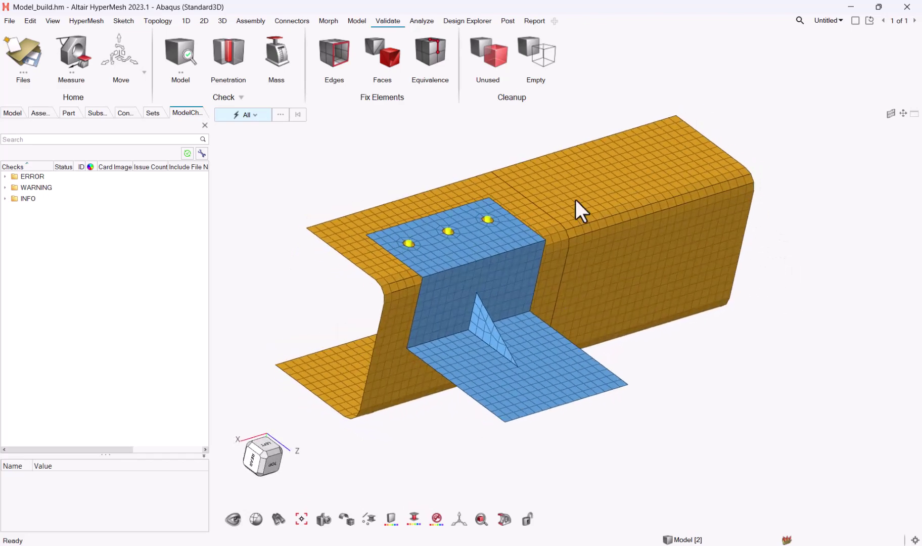
right_click_drag(576, 208, 631, 256)
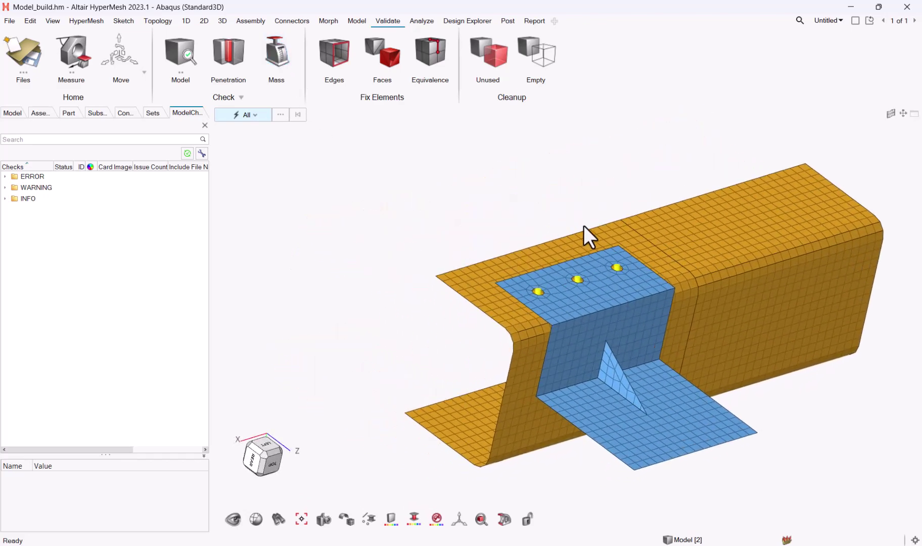
scroll(584, 226, "up", 6)
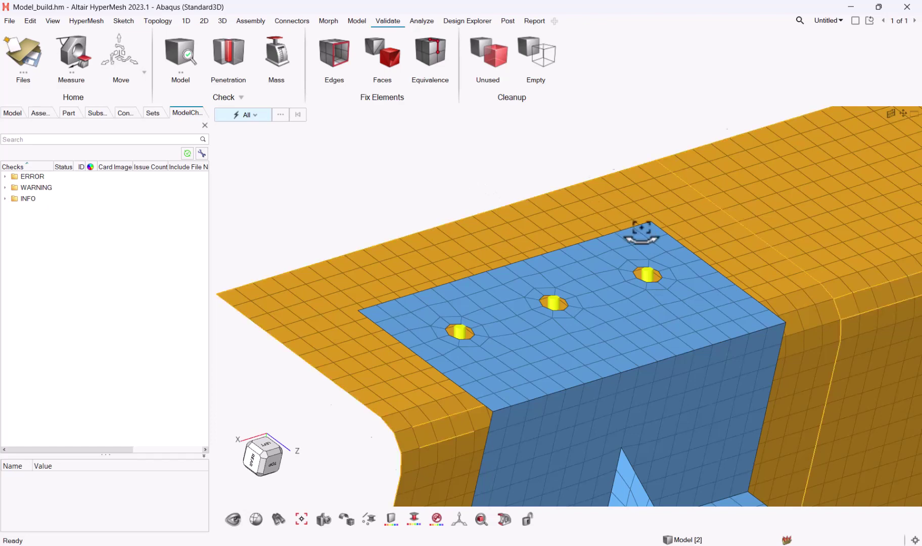
mouse_move(638, 233)
middle_mouse_down()
mouse_move(627, 243)
mouse_move(636, 241)
middle_mouse_up()
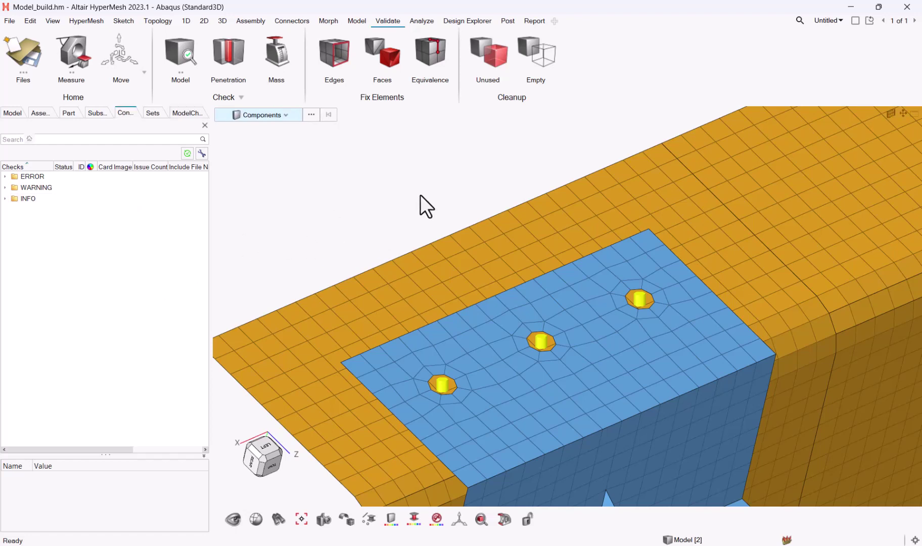
- Delete the three existing spider bolt connectors
left_click_drag(378, 438, 722, 249)
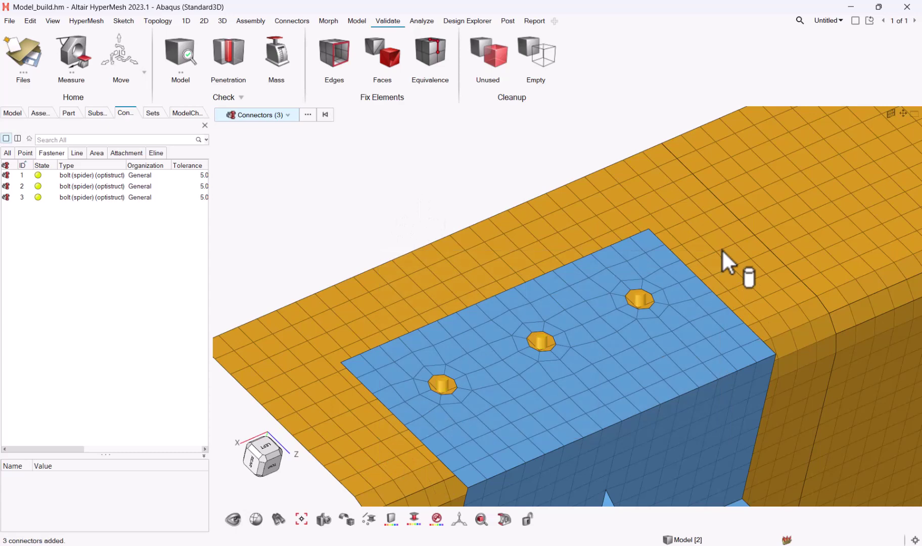
key("Delete")
scroll(438, 182, "down", 3)
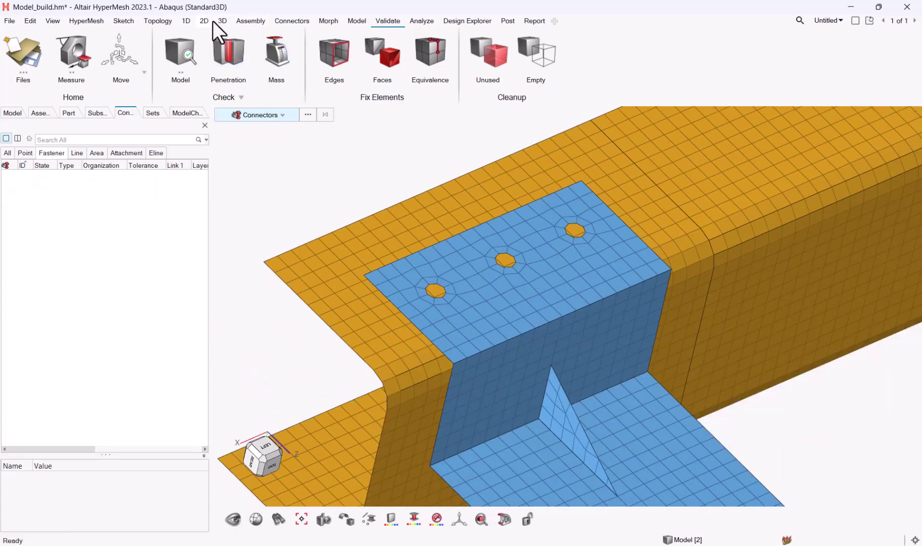
- Start the Fastener tool and set the Spider control type to bolt coupkin (spider)
left_click(293, 22)
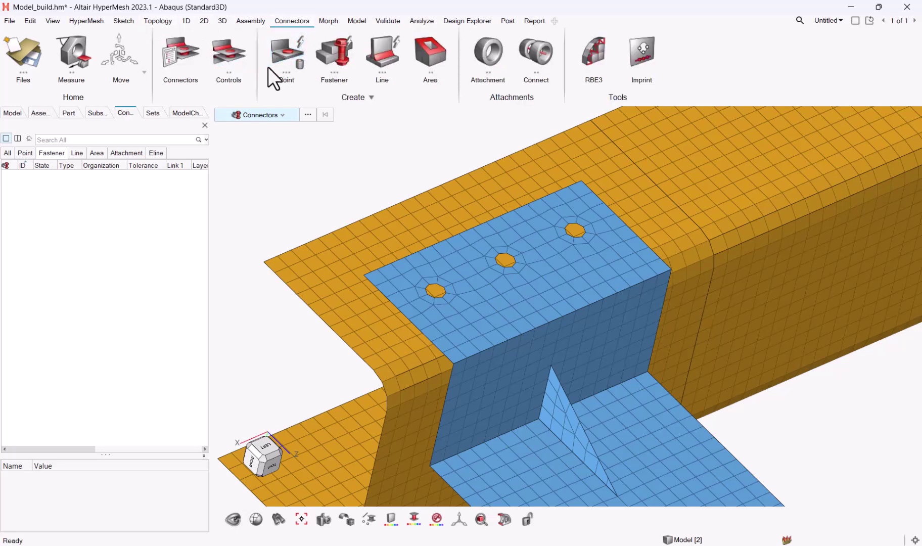
left_click(328, 51)
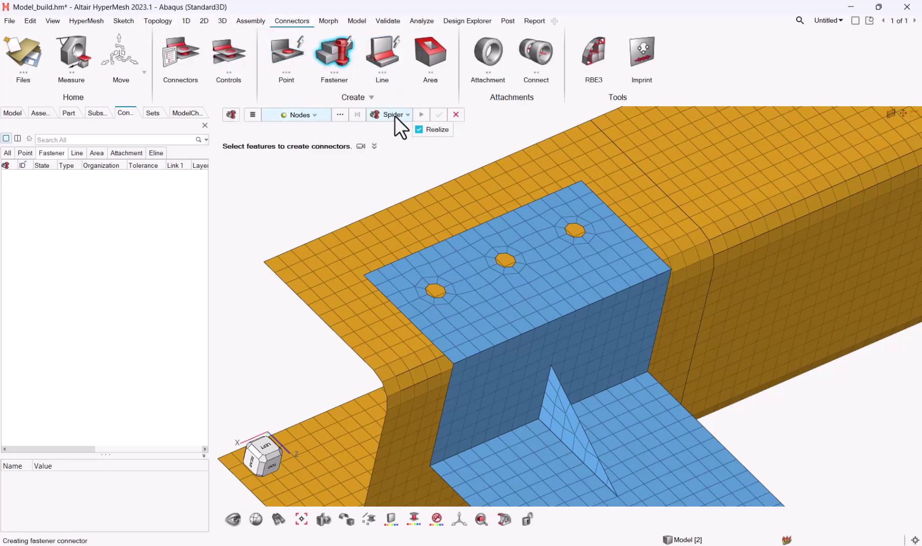
left_click(400, 113)
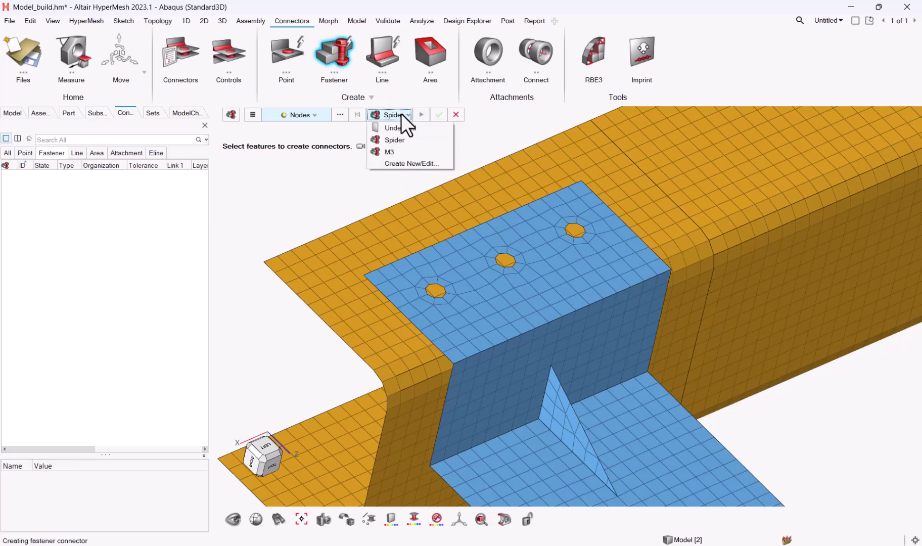
left_click(401, 113)
left_click(401, 111)
left_click(401, 169)
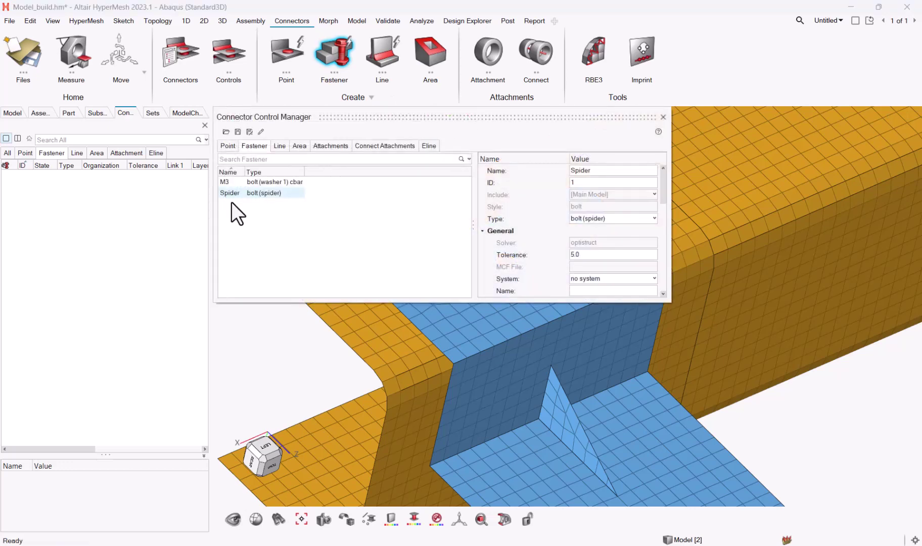
left_click(581, 219)
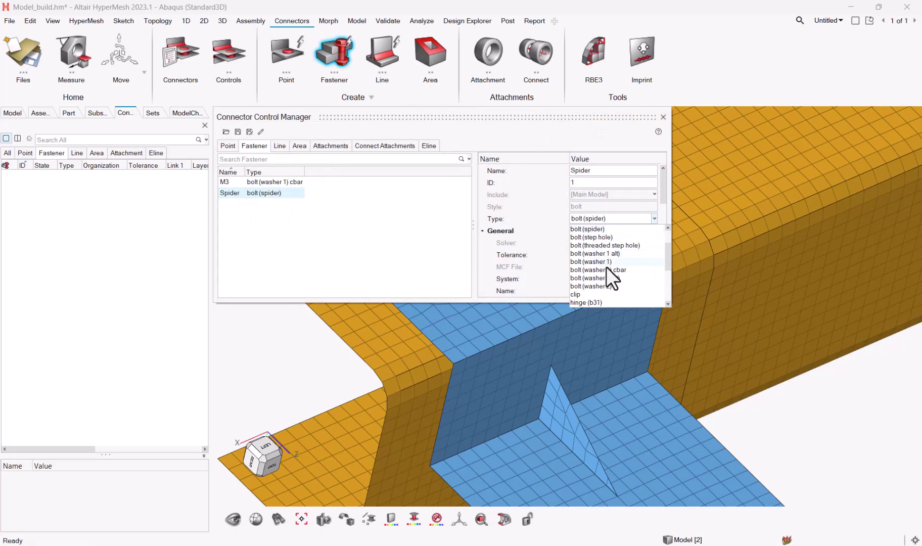
scroll(607, 275, "up", 2)
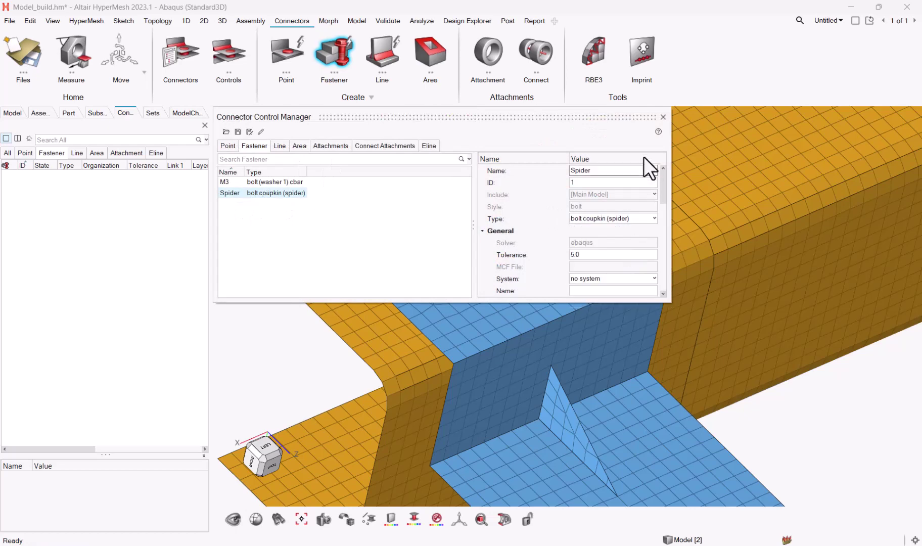
left_click(663, 117)
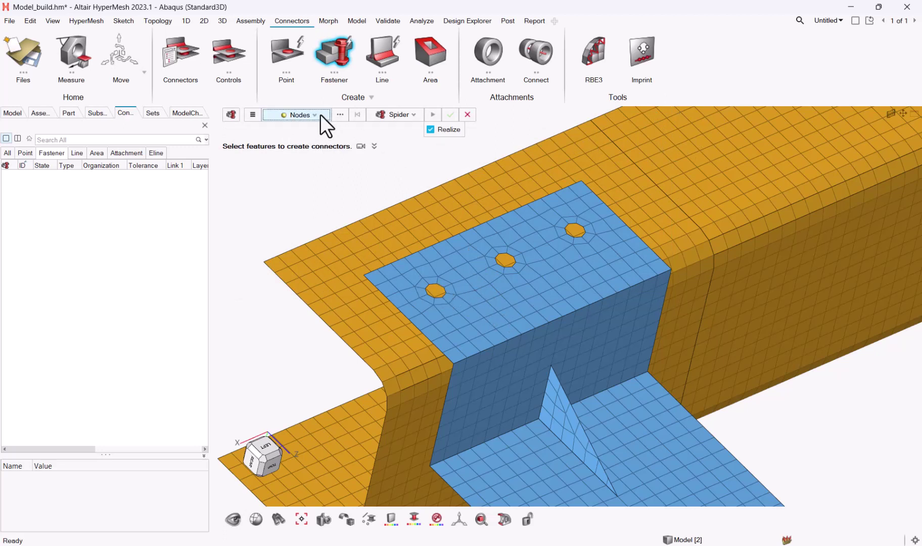
- Place spider fasteners at the left, middle and right bracket holes
left_click(444, 289)
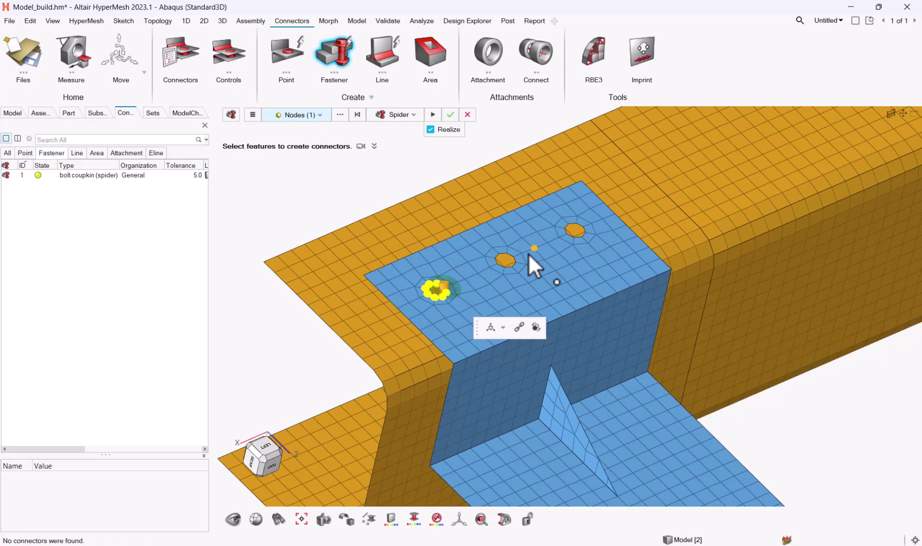
left_click(515, 258)
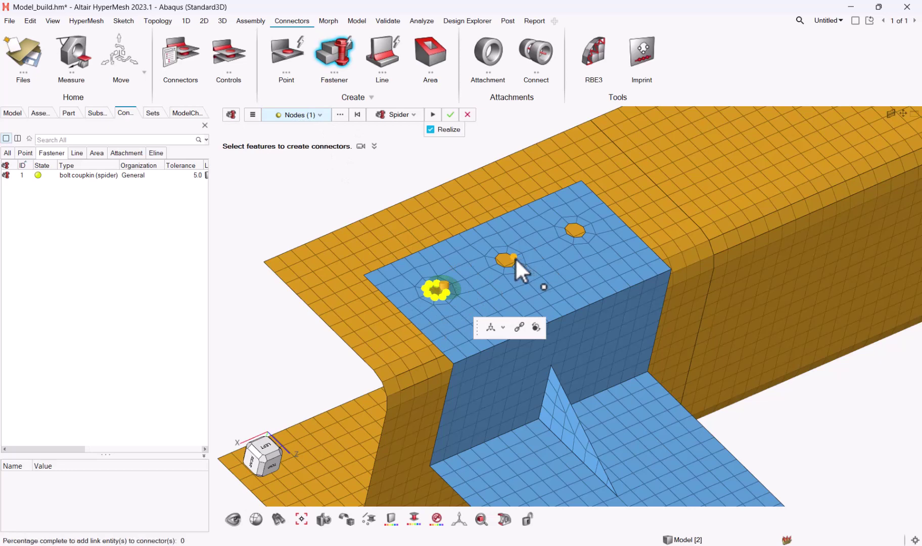
left_click(583, 225)
scroll(445, 298, "up", 5)
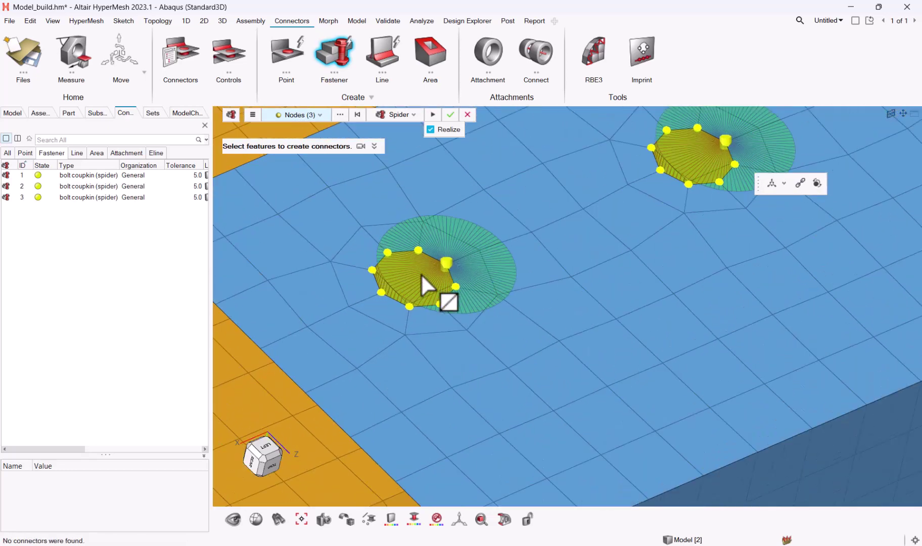
scroll(432, 268, "down", 5)
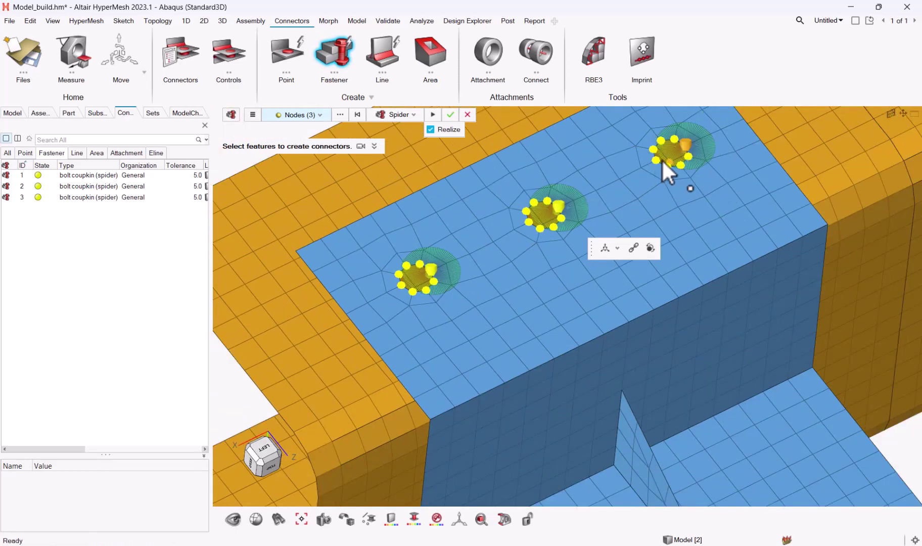
scroll(428, 281, "up", 5)
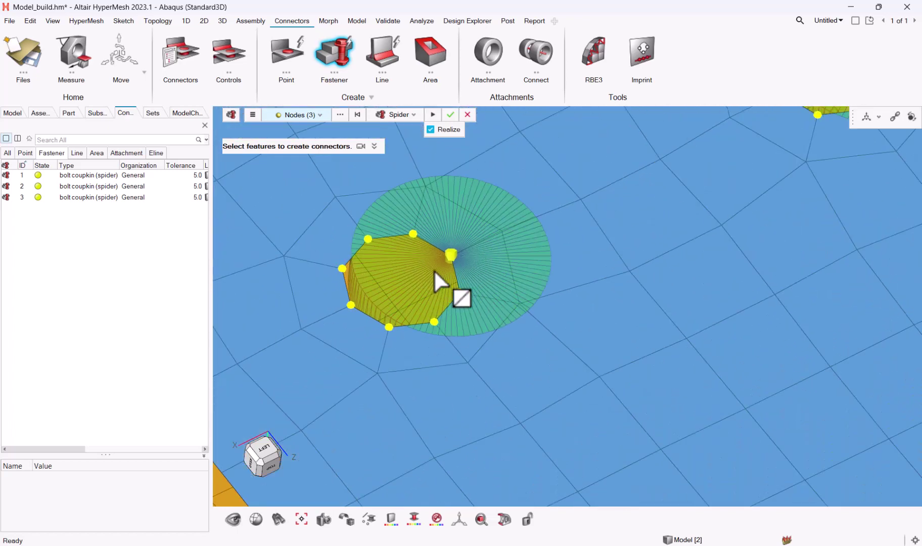
right_click_drag(408, 302, 592, 285, "ctrl")
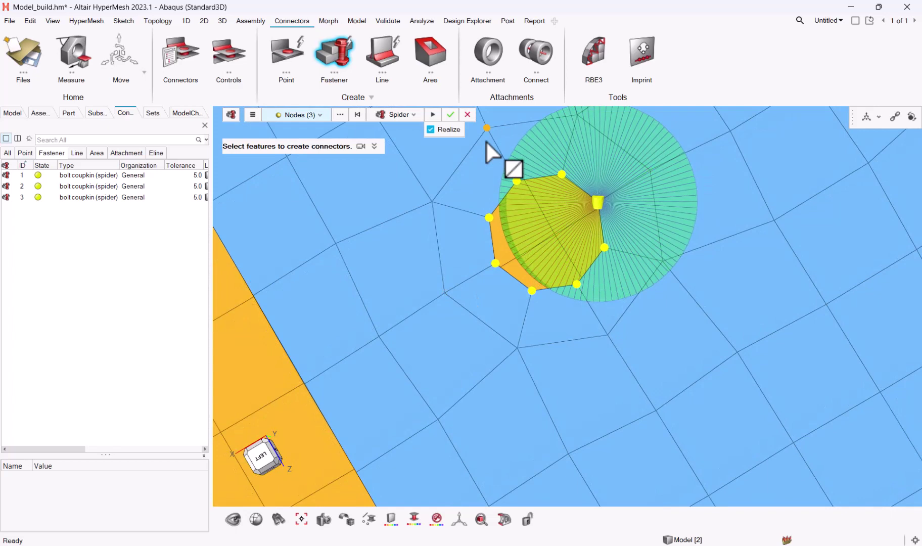
- Realize the three spider connectors and orbit to inspect them
left_click(433, 112)
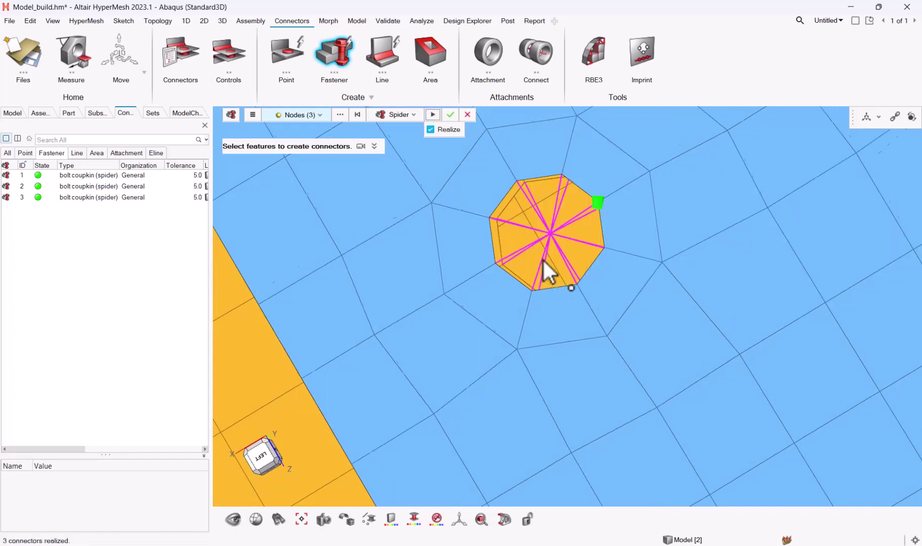
scroll(543, 268, "down", 5)
left_click_drag(546, 274, 515, 366, "ctrl")
right_click_drag(515, 367, 685, 275, "ctrl")
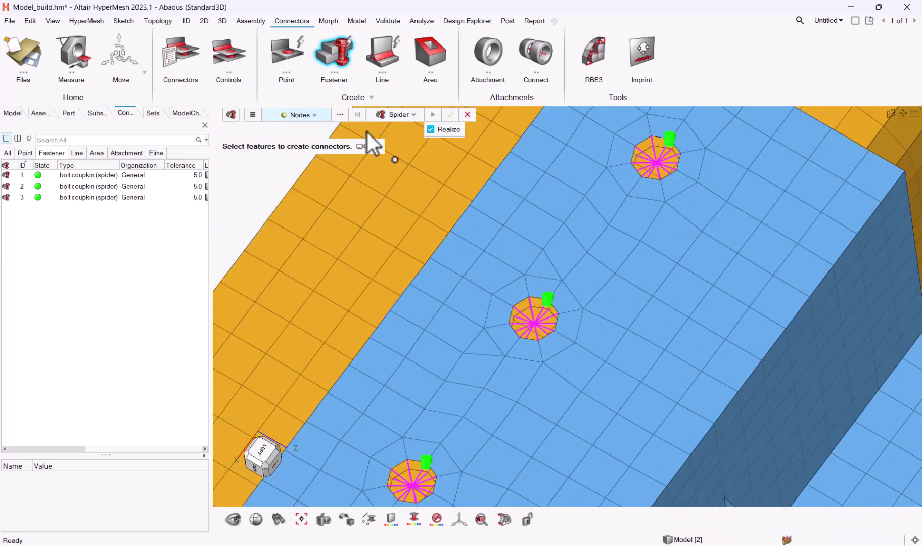
left_click(74, 177)
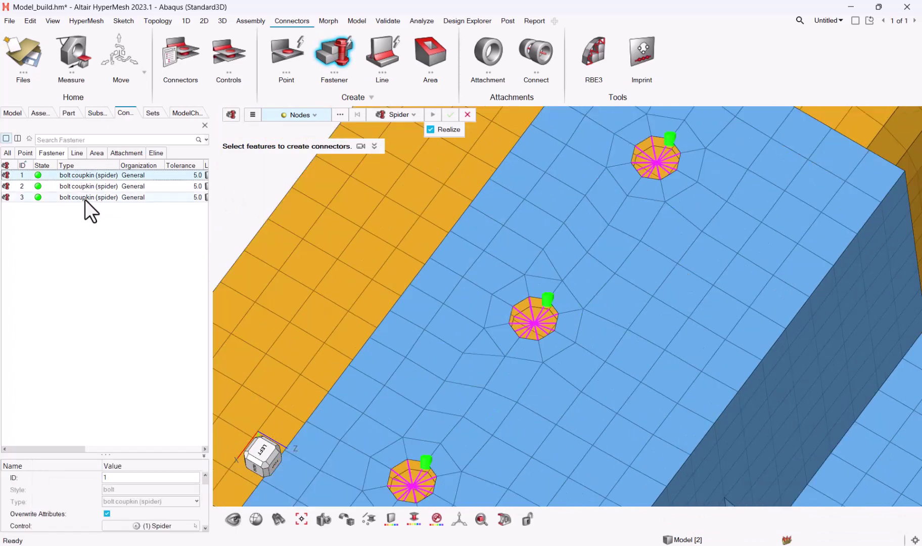
- Delete the three fastener connectors and their three leftover spider constraints
left_click(85, 199, "shift")
right_click(85, 200)
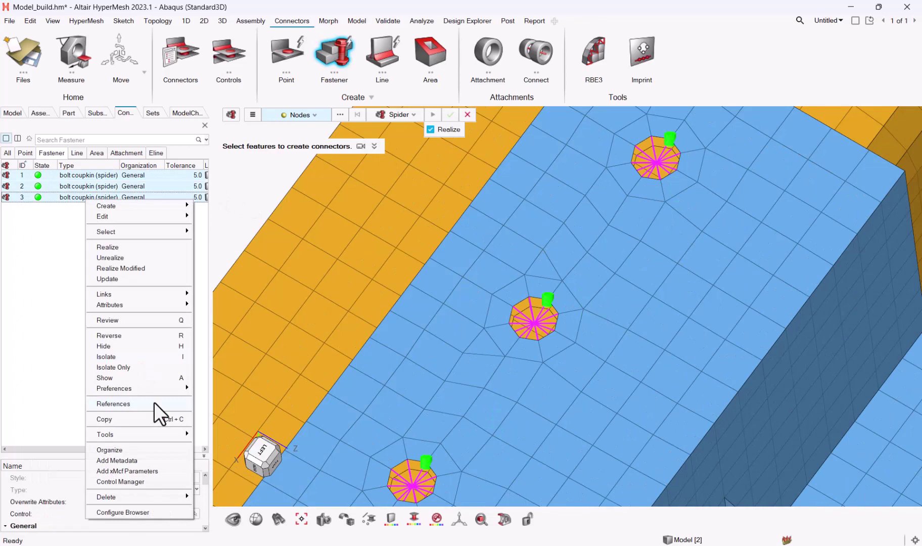
mouse_move(180, 499)
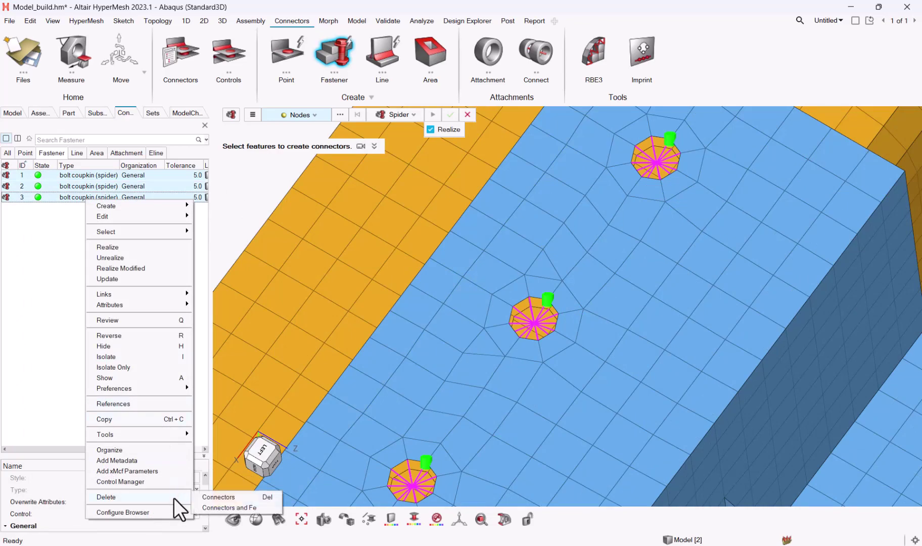
left_click(242, 499)
left_click_drag(455, 429, 600, 316, "ctrl")
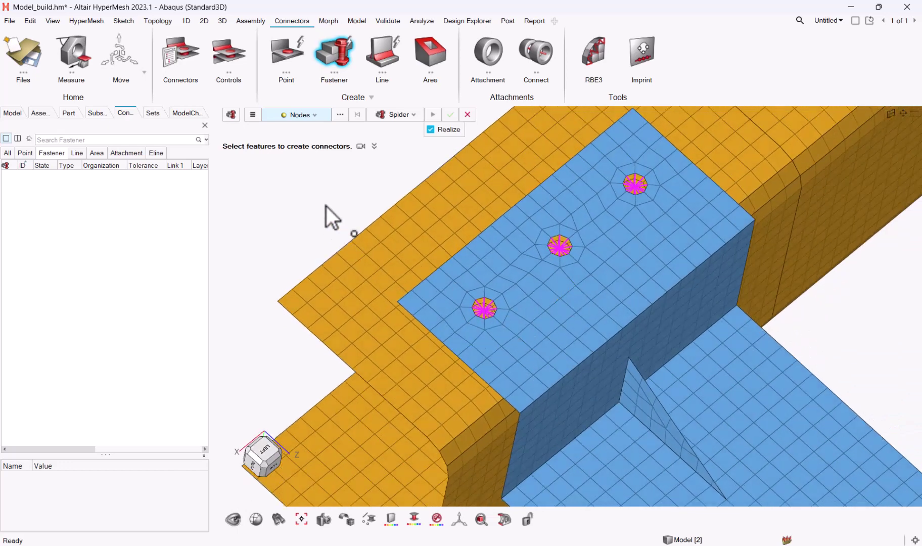
key("Escape")
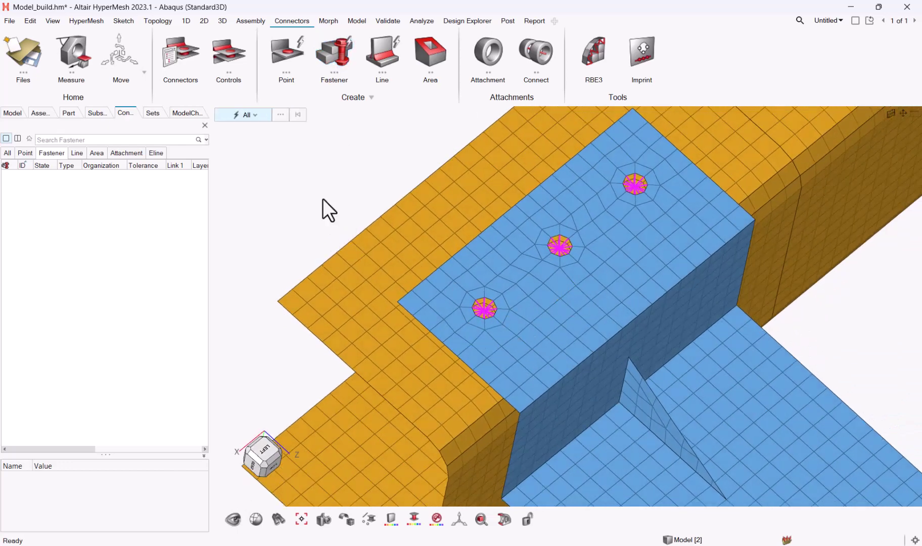
left_click_drag(438, 357, 721, 163)
key("Delete")
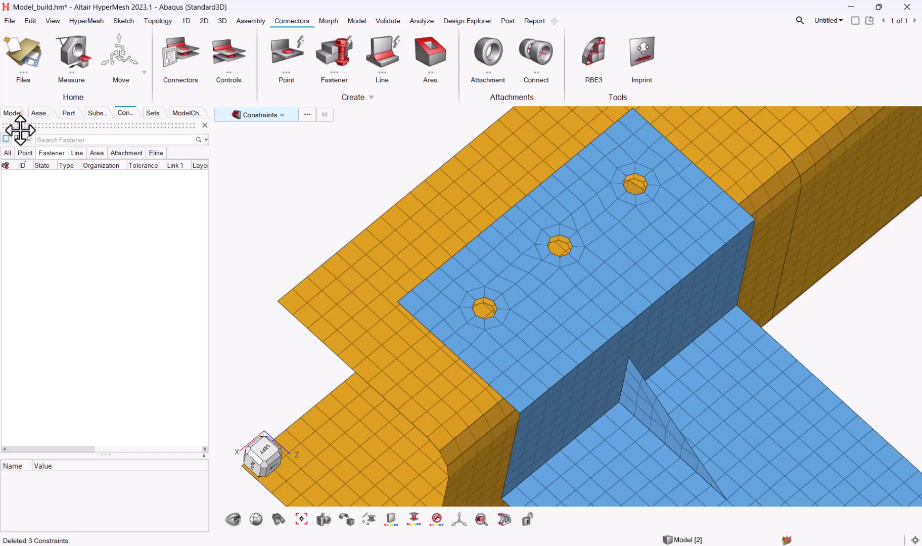
- Create parts from the two components in the model tree
left_click(13, 112)
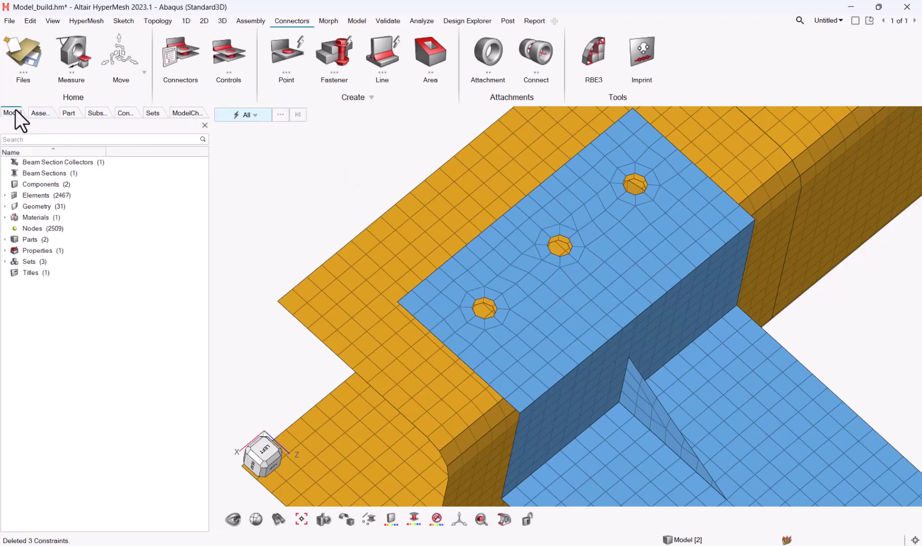
right_click(45, 183)
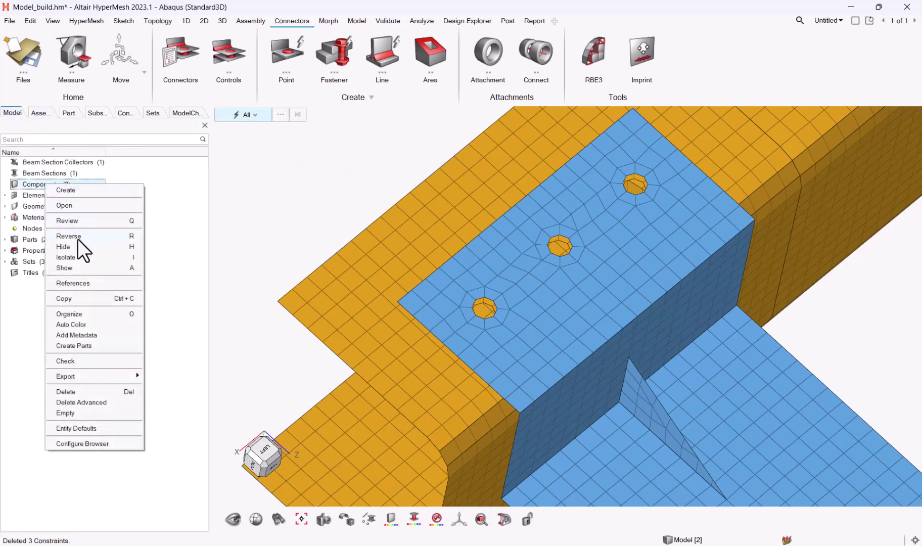
left_click(58, 345)
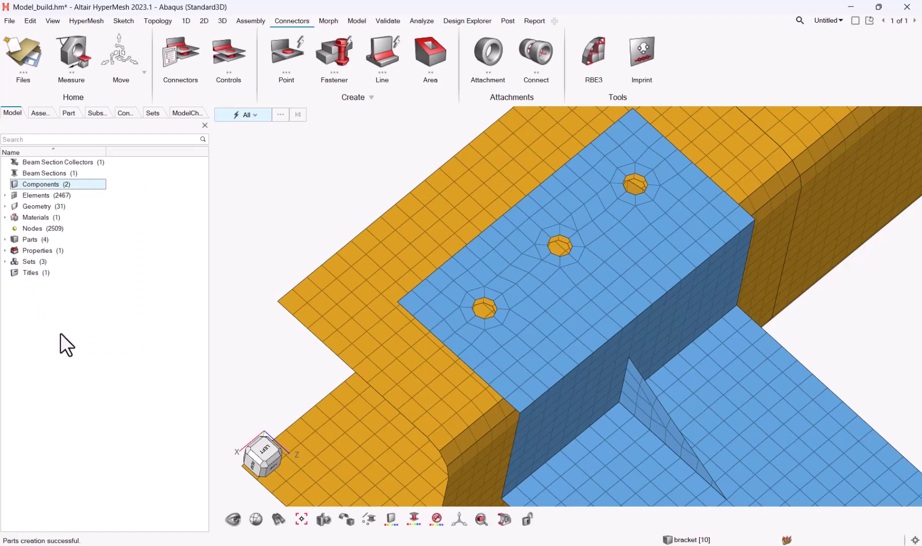
- Auto-create fasteners in the three holes between the bracket and channel parts, then select the first
left_click(343, 51)
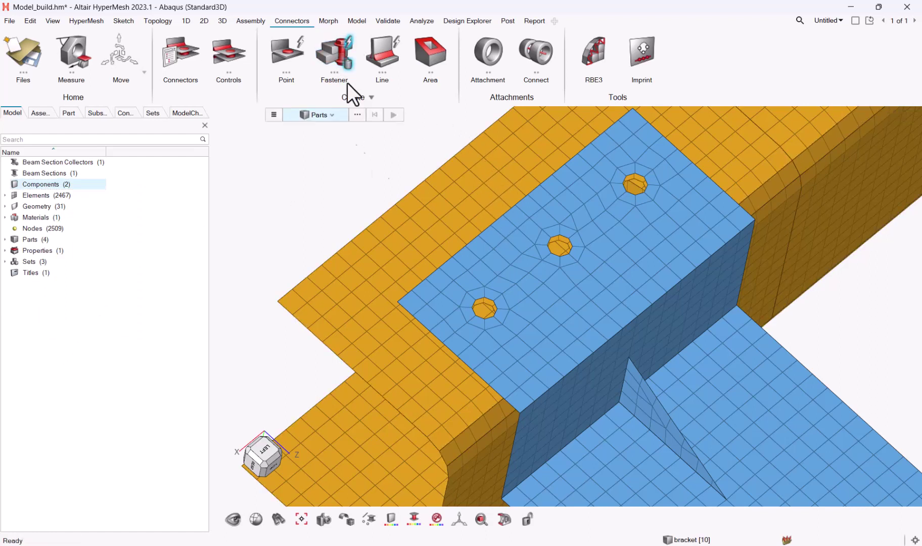
left_click_drag(322, 176, 509, 302)
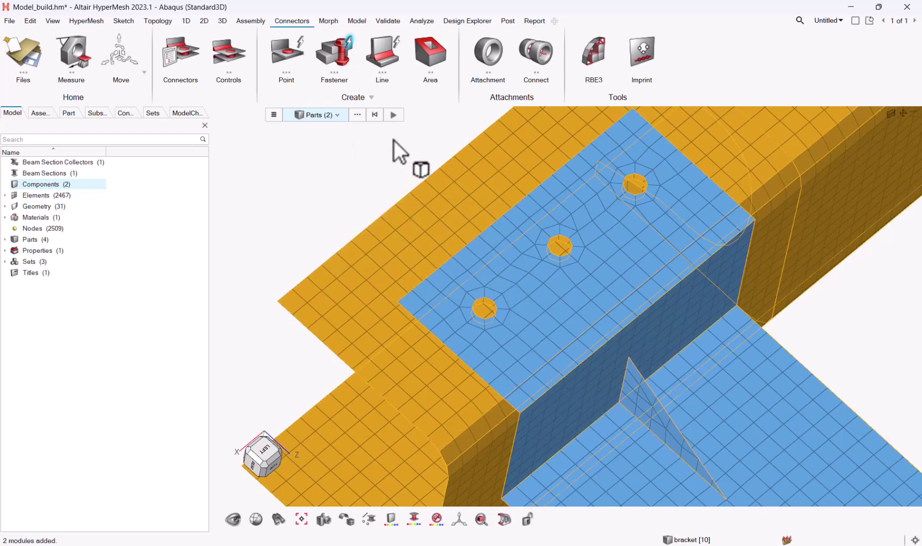
left_click(391, 115)
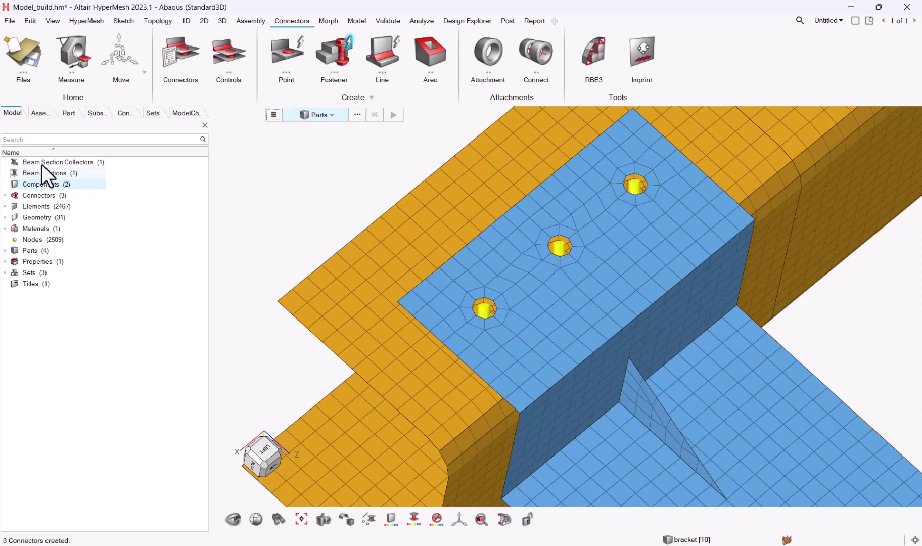
left_click(122, 114)
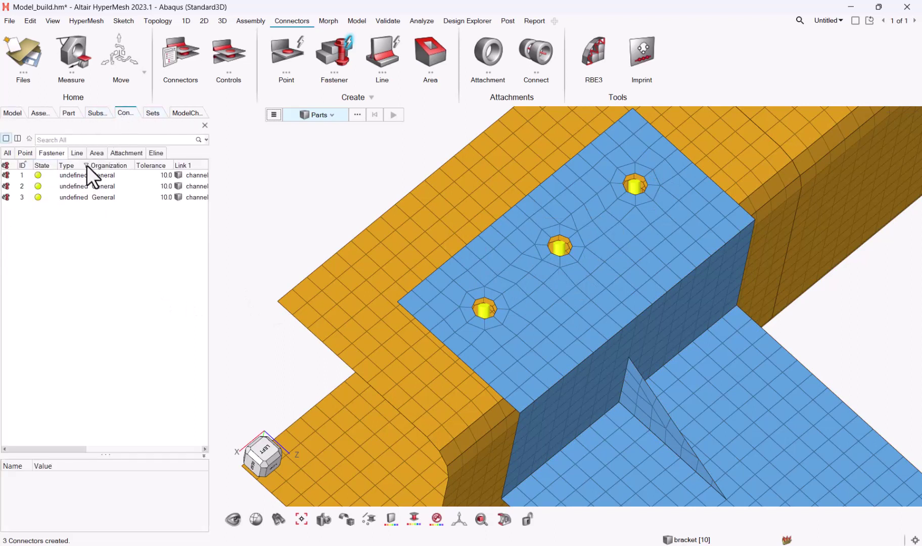
left_click(77, 174)
- Assign the Spider connector control to all three fasteners and select the two bracket parts
left_click(74, 198, "shift")
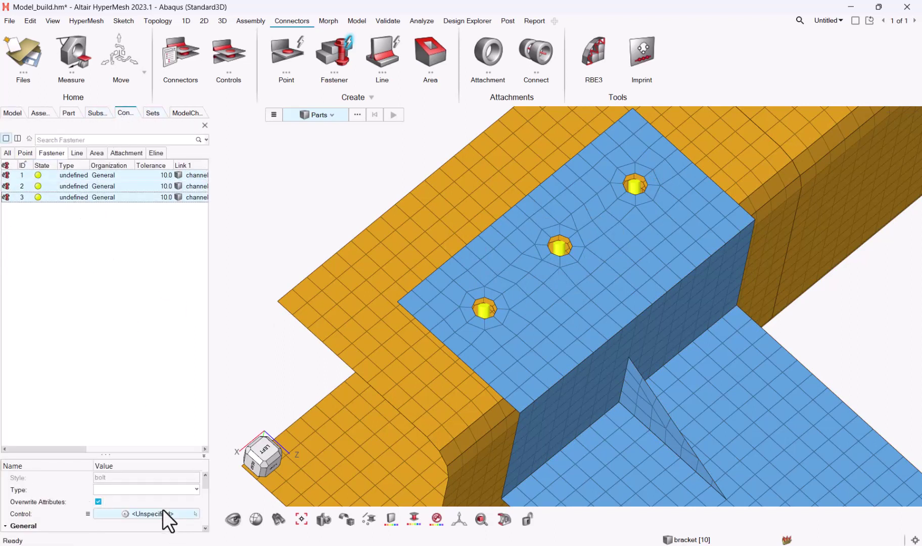
left_click(163, 513)
left_click(162, 521)
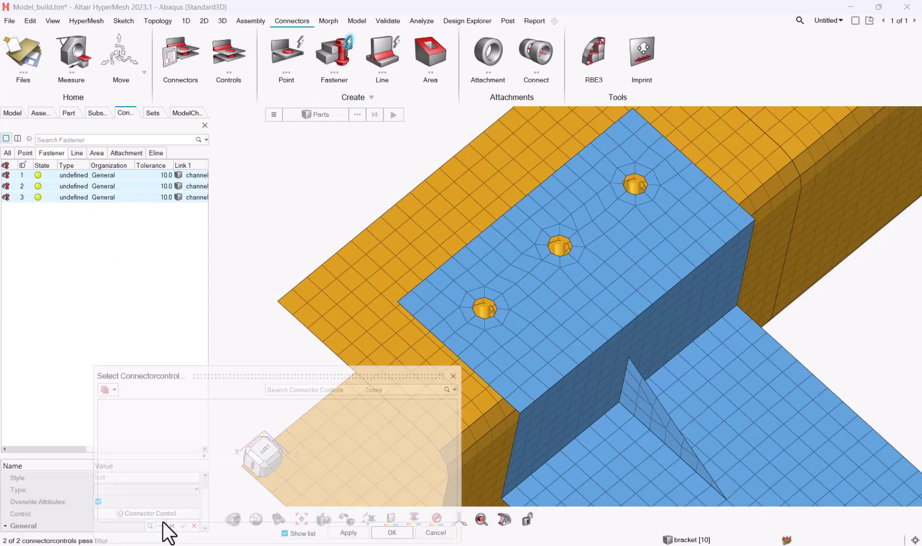
left_click(125, 416)
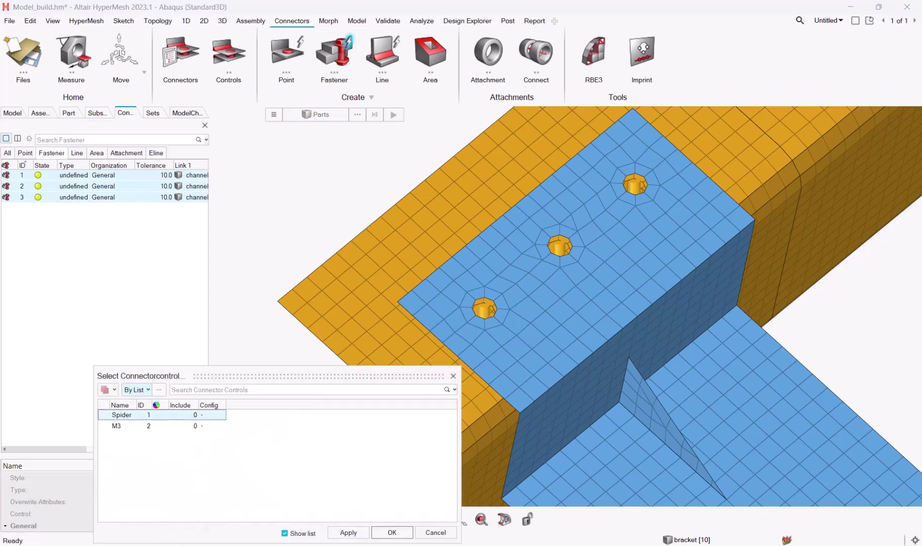
left_click(384, 532)
left_click(183, 525)
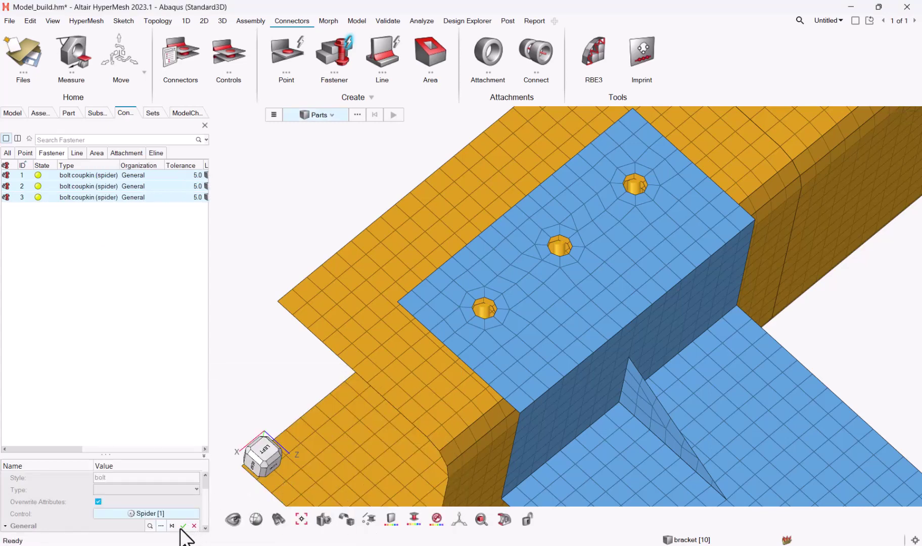
left_click_drag(407, 361, 714, 185)
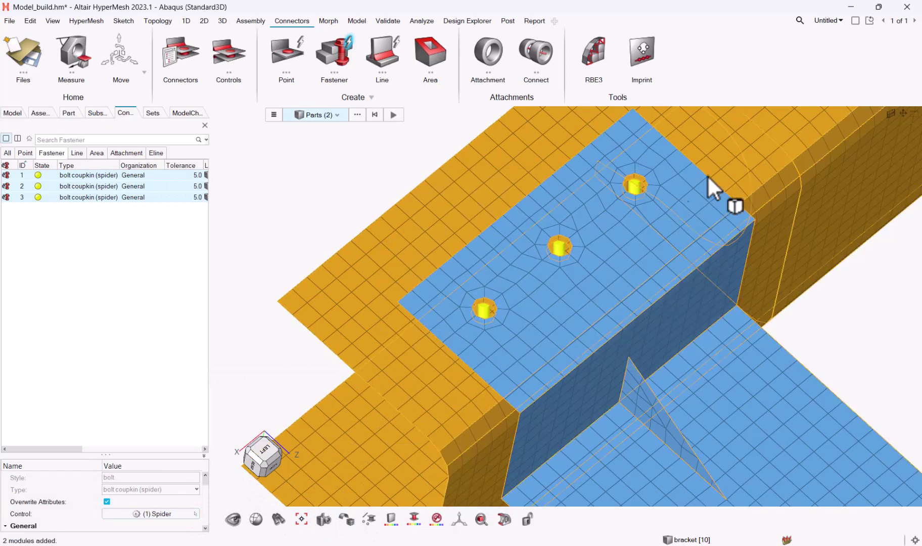
middle_click(364, 151)
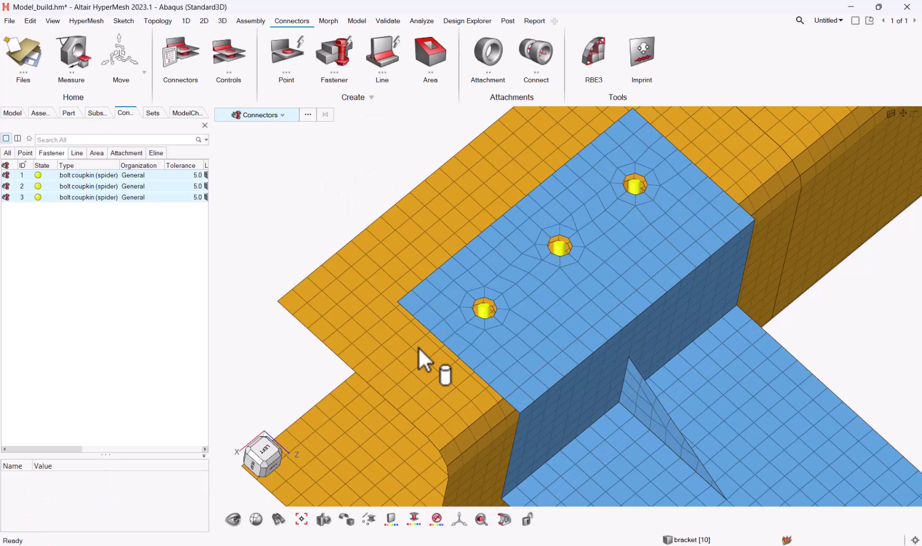
- Realize all three window-selected fasteners into green spiders and zoom in to inspect the bolt holes
left_click_drag(421, 355, 691, 159)
right_click(298, 170)
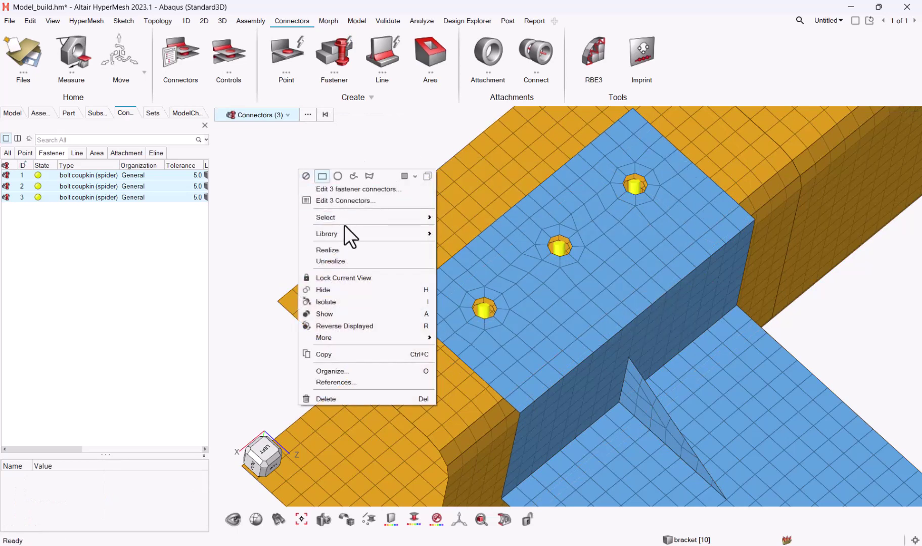
left_click(373, 250)
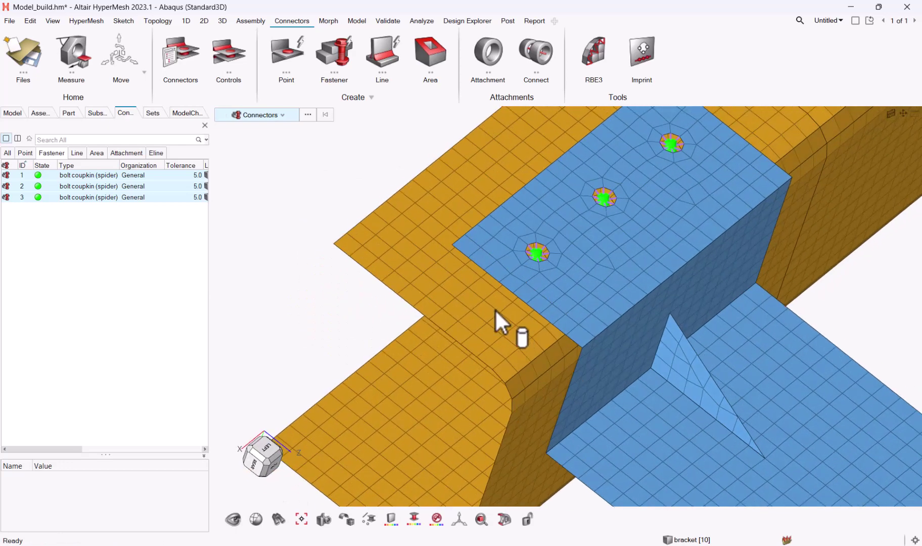
scroll(631, 226, "down", 3)
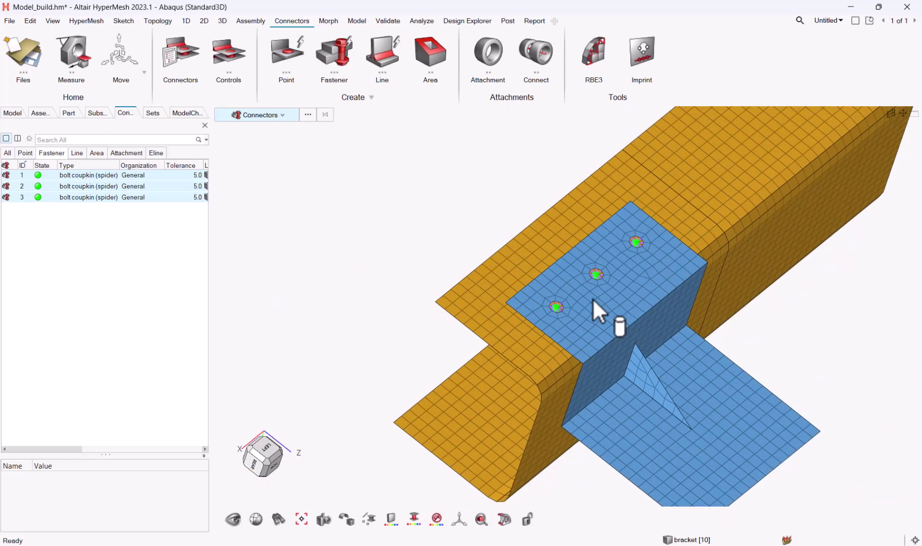
right_click_drag(420, 187, 399, 206, "ctrl")
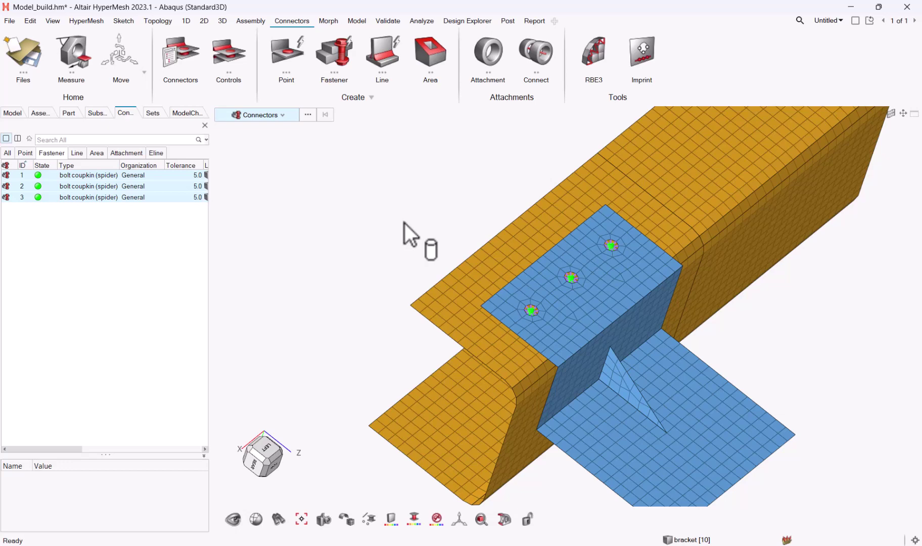
scroll(407, 223, "up", 2)
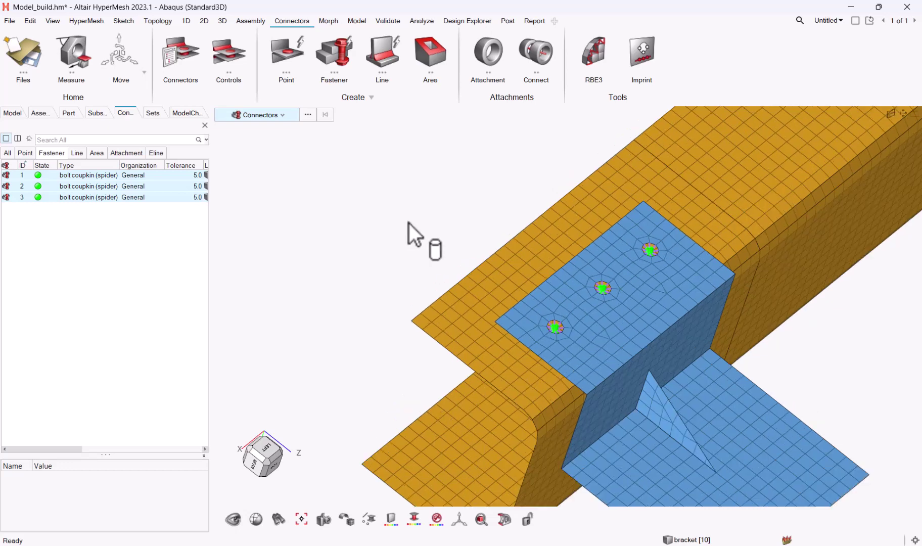
right_click_drag(409, 223, 407, 186, "ctrl")
scroll(397, 212, "up", 2)
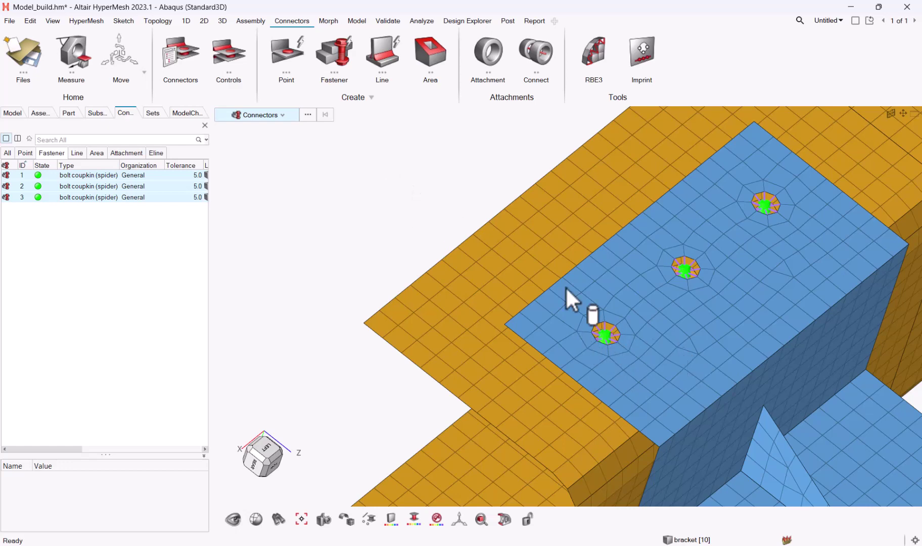
scroll(319, 215, "down", 2)
scroll(319, 215, "down", 2)
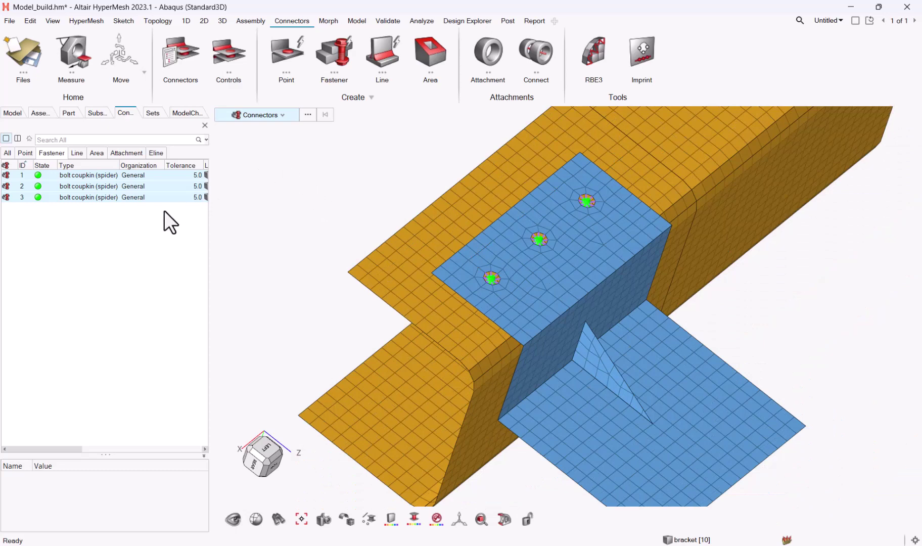
- Hide the three bolt connectors from the browser and bring up the Find Attached tool
right_click(111, 188)
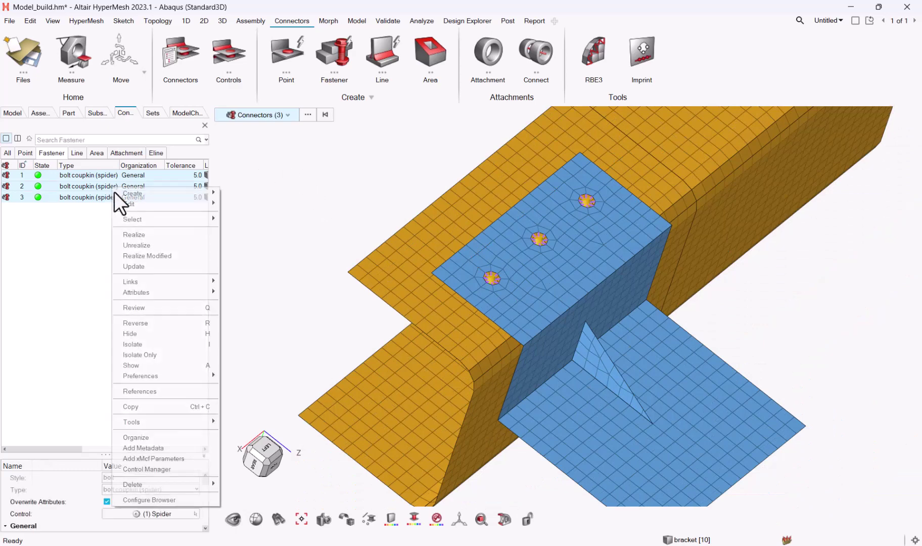
left_click(136, 333)
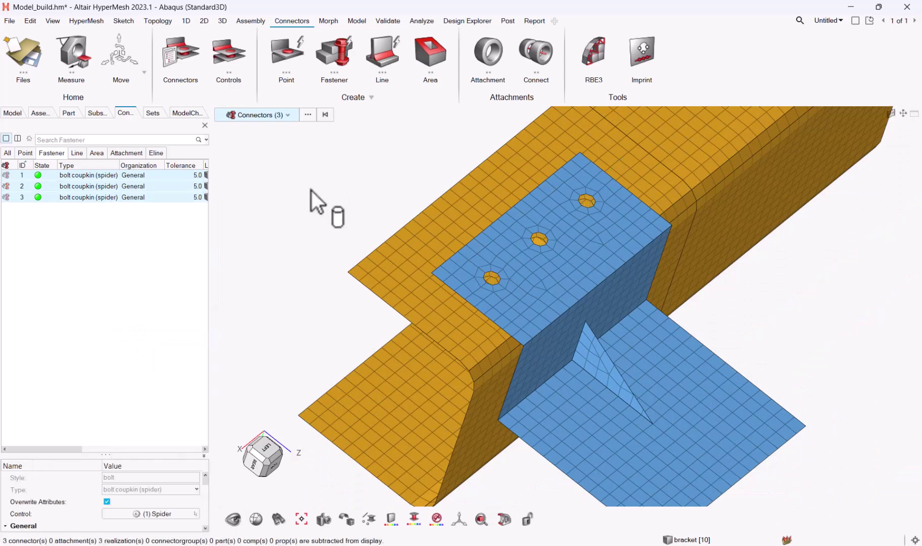
scroll(477, 226, "down", 3)
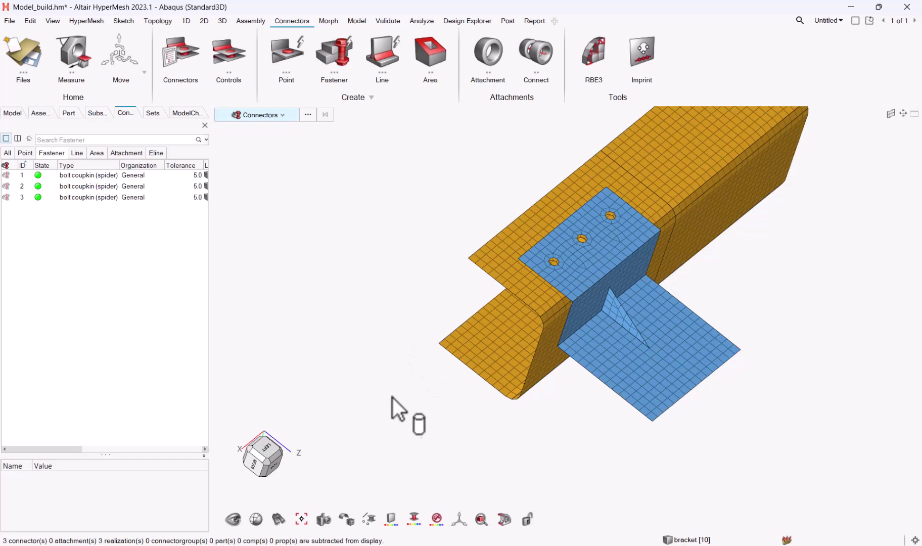
right_click_drag(751, 267, 736, 328)
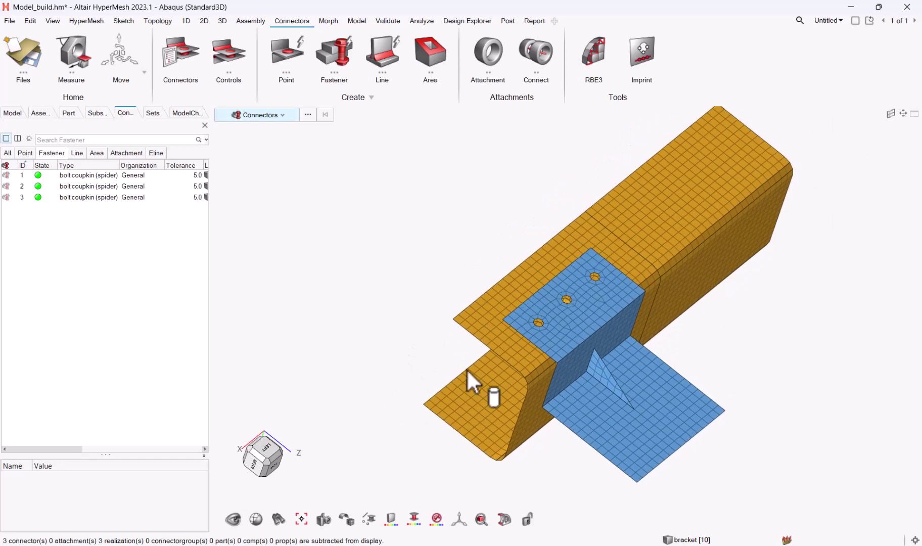
left_click(276, 519)
- Find the 3 constraints attached to the orange channel component with entity type set to Constraints
left_click(343, 475)
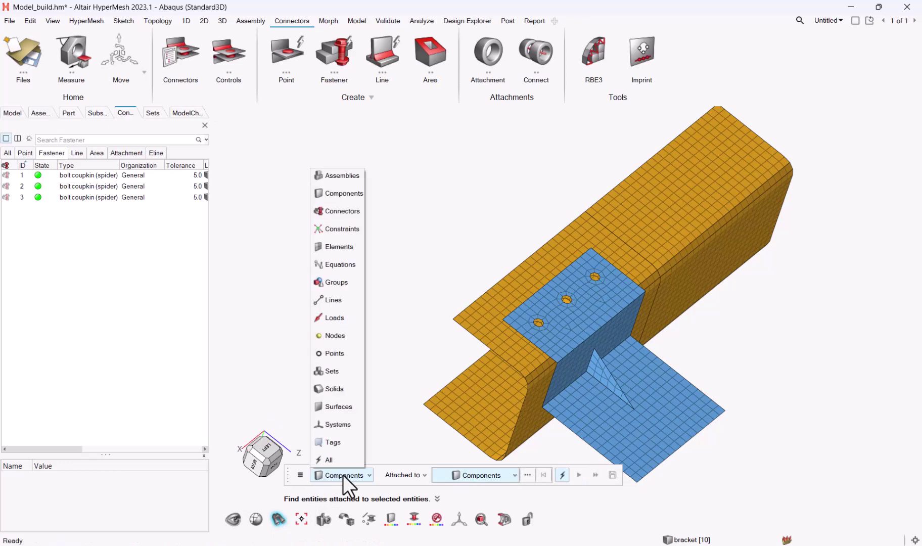
left_click(347, 232)
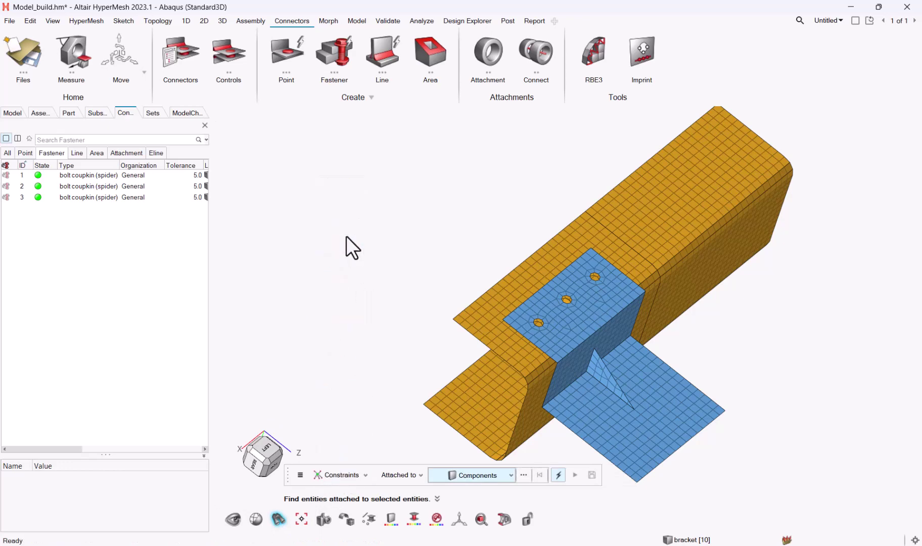
left_click(503, 386)
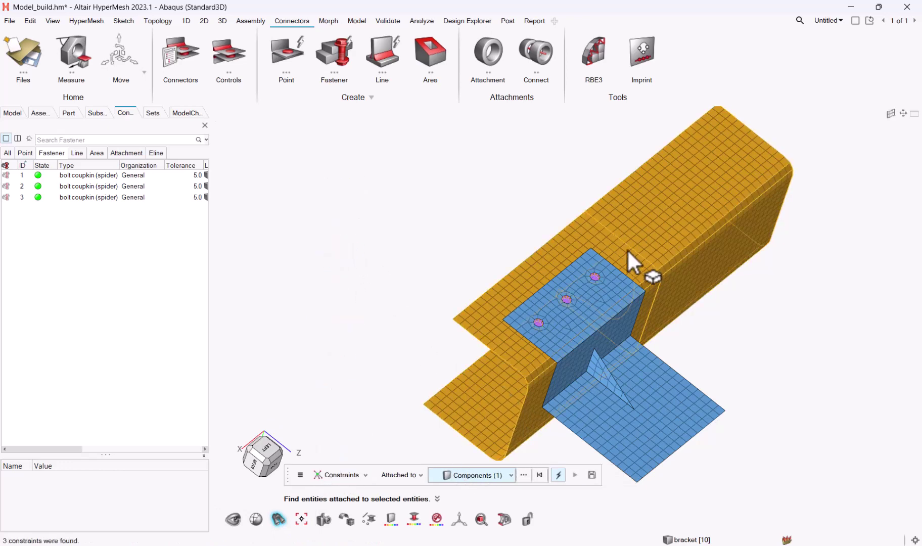
scroll(627, 249, "up", 5)
scroll(442, 363, "down", 5)
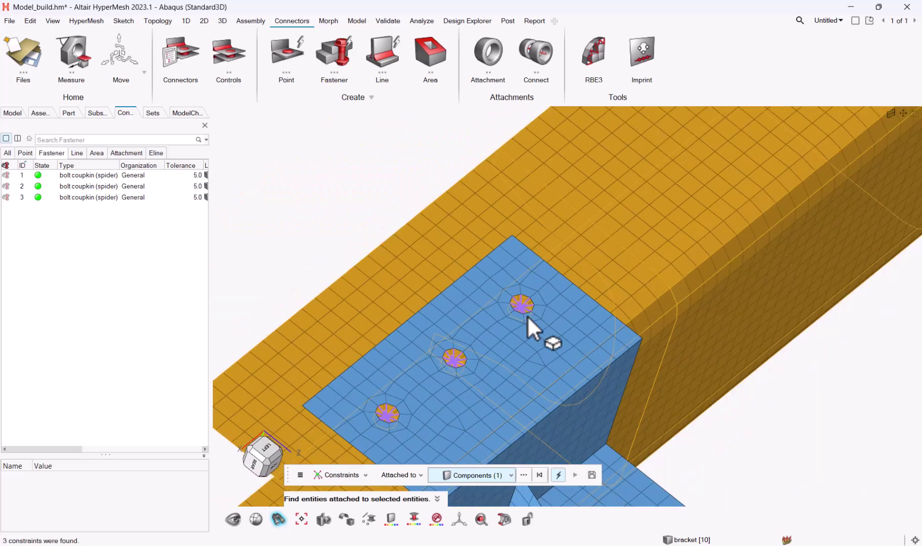
scroll(488, 381, "down", 2)
middle_click_drag(510, 392, 589, 319)
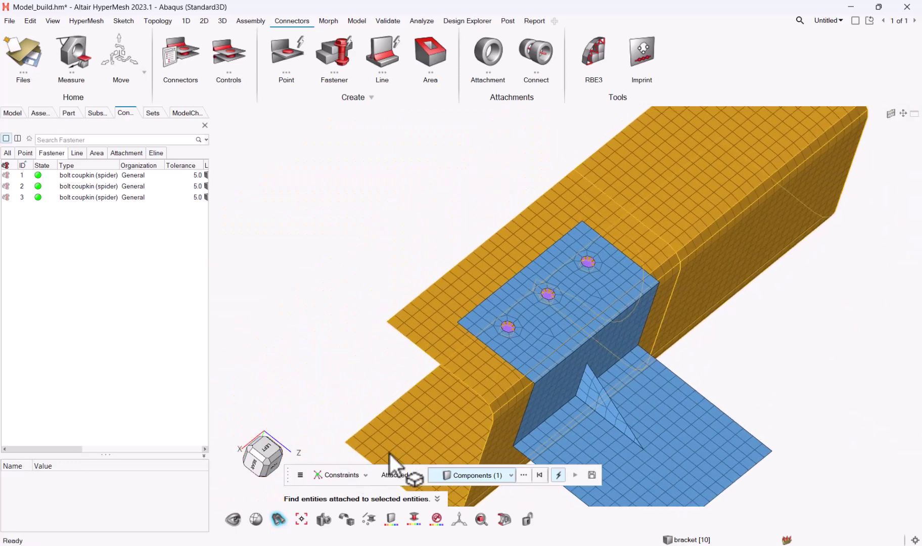
left_click(348, 475)
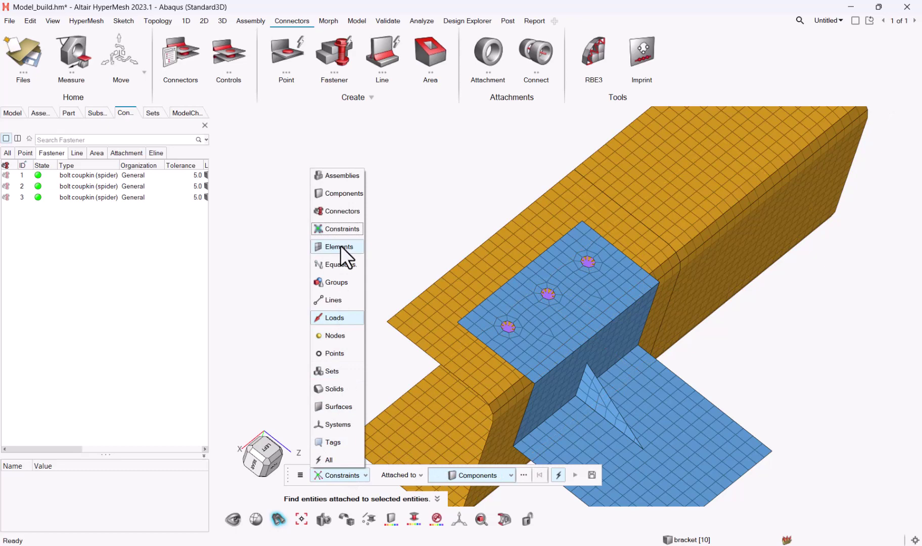
- Switch Find Attached to Components, pick the bracket and isolate the result, then pick the orange channel
left_click(336, 194)
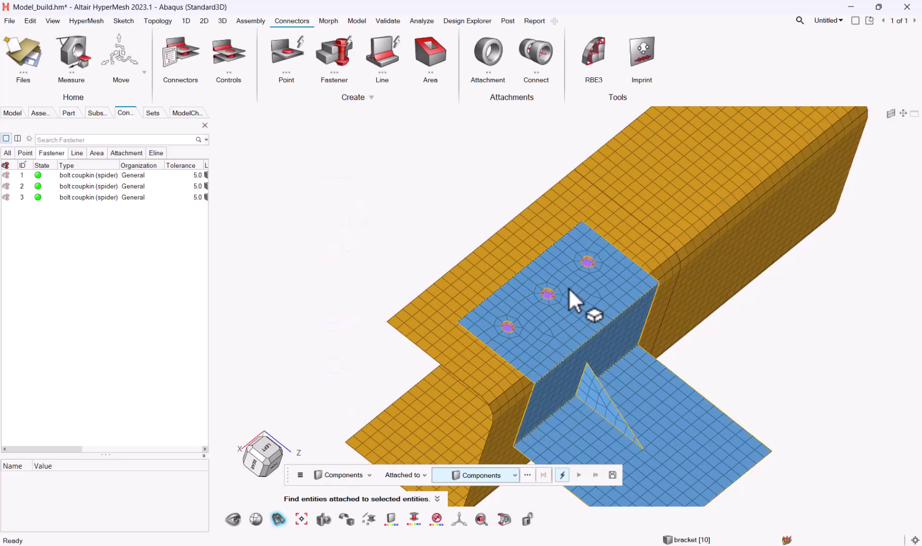
left_click(540, 272)
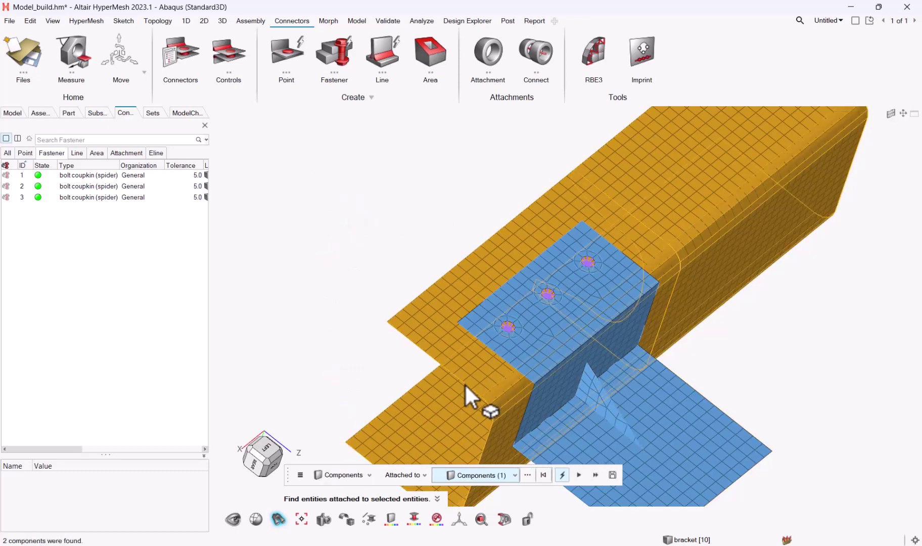
key("i")
key("Escape")
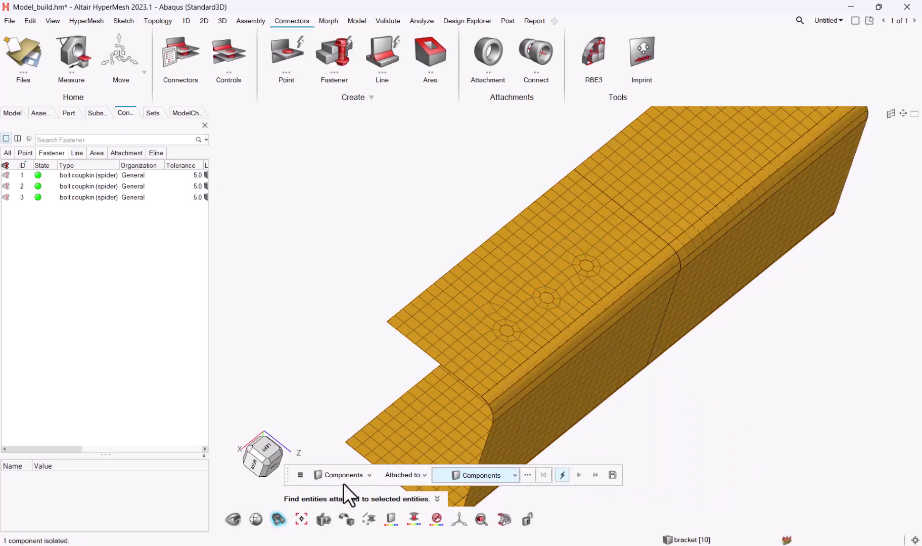
left_click(493, 362)
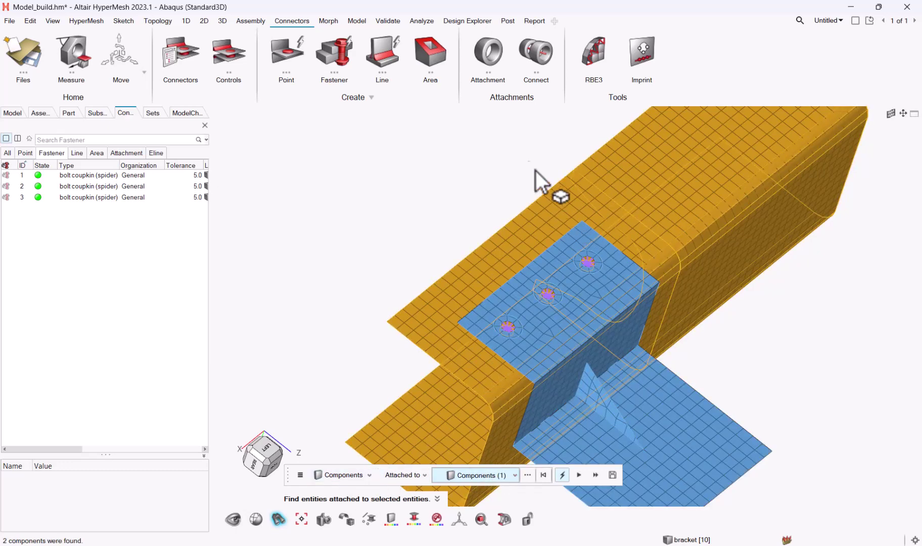